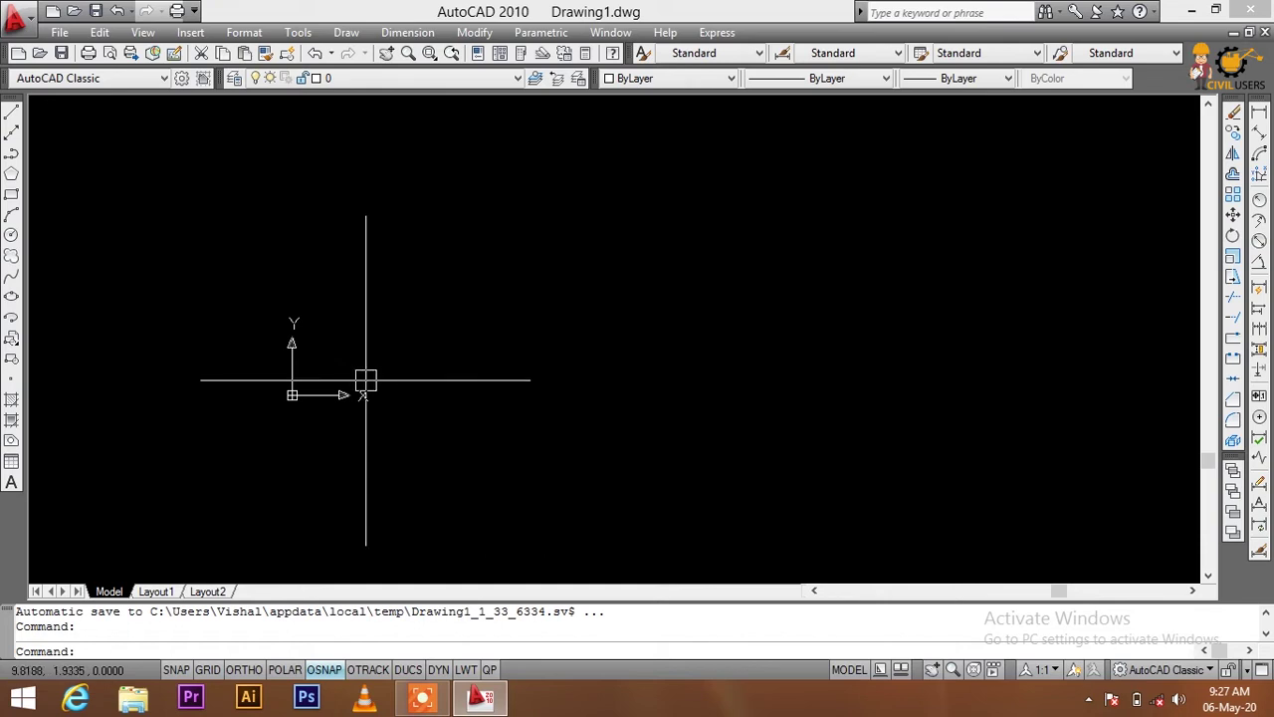
Zoom in two wheel steps on the blank model-space drawing area.
scroll(358, 398, "up", 2)
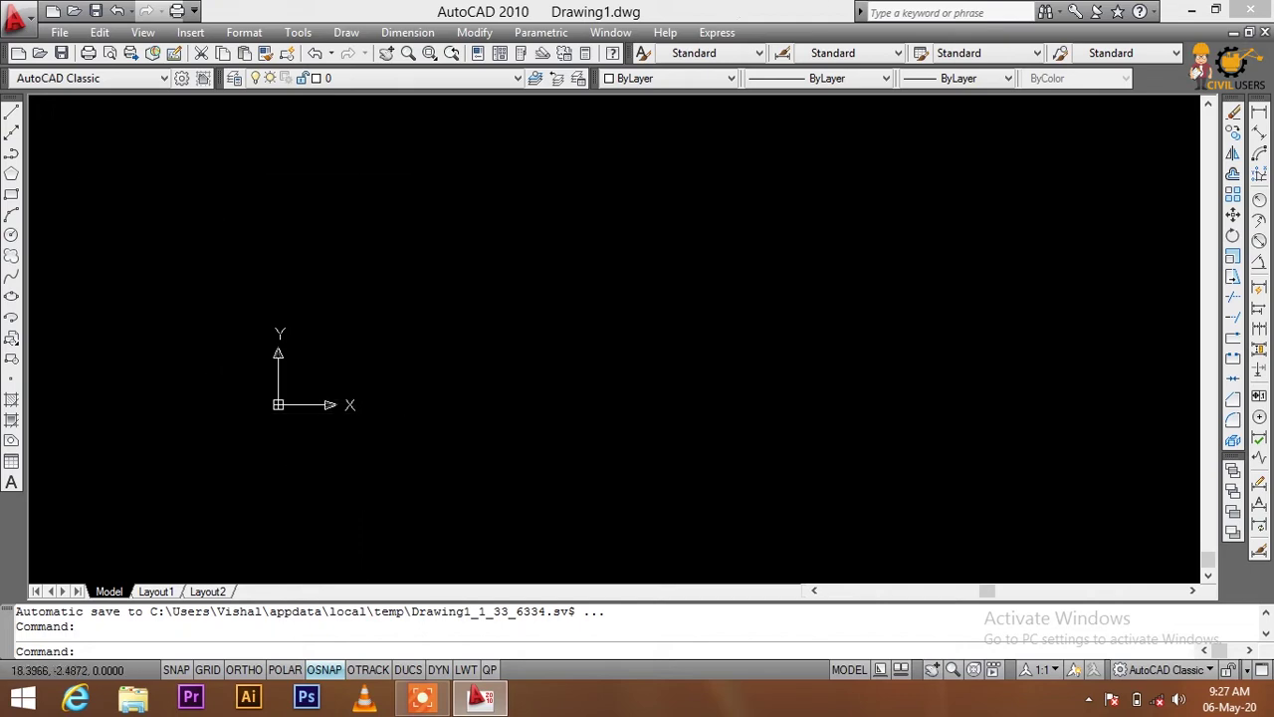
scroll(365, 420, "up", 3)
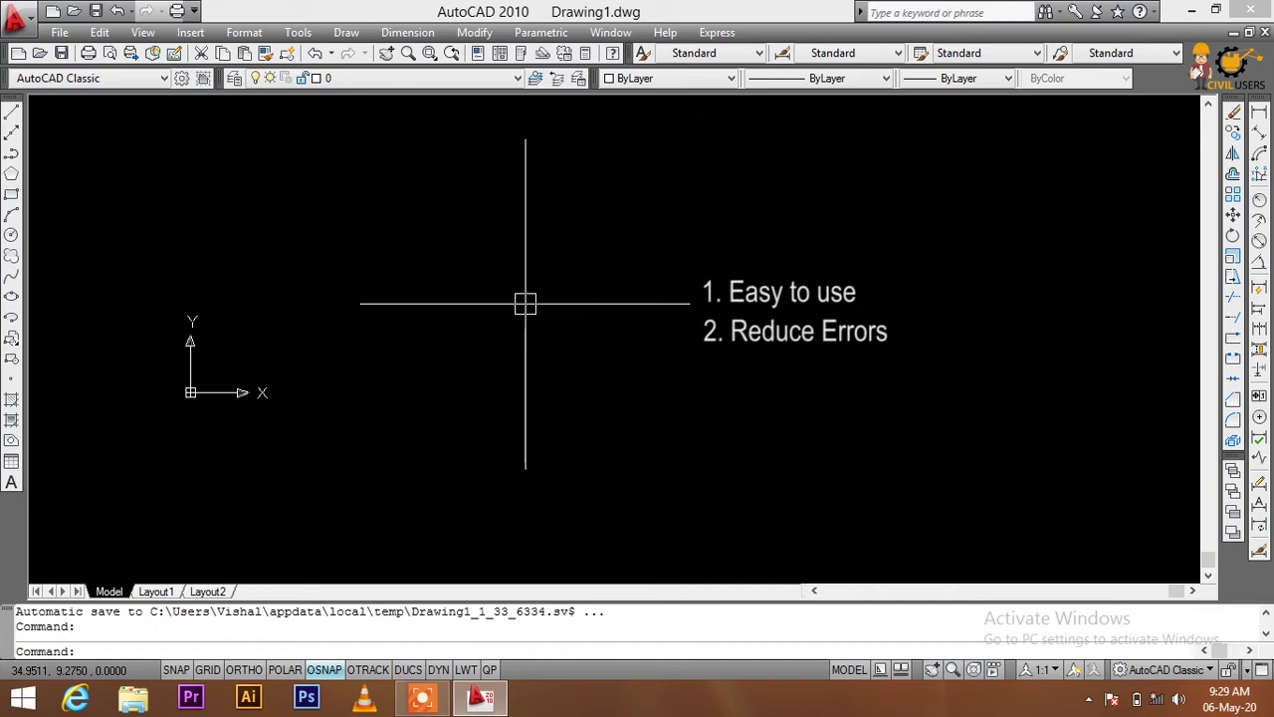
Zoom the empty view back out slightly and pan it right and down.
scroll(489, 313, "up", 1)
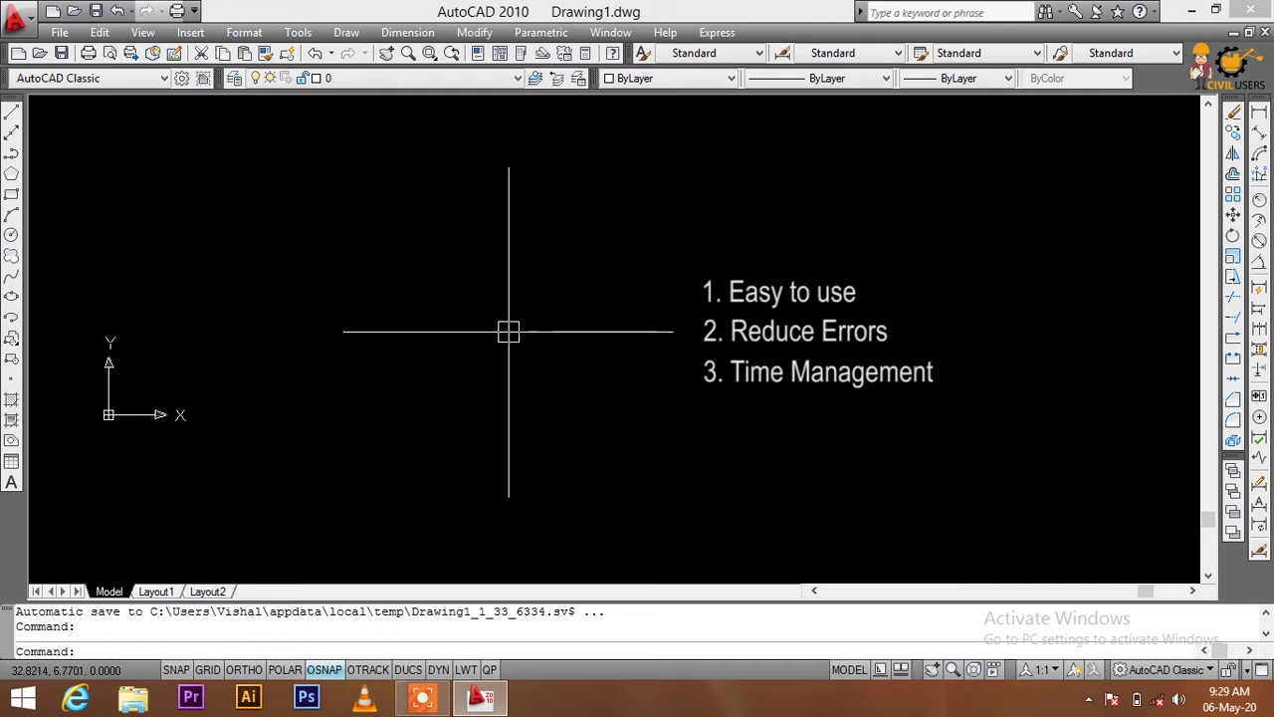
scroll(477, 335, "down", 1)
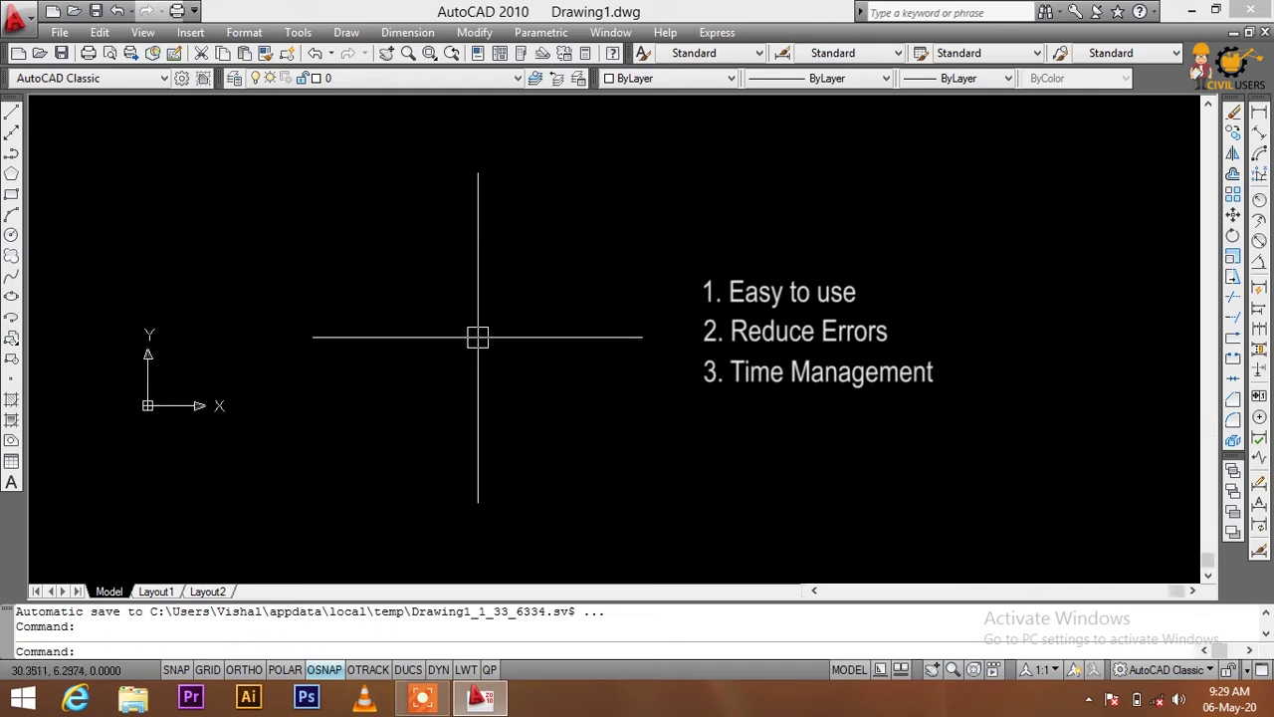
middle_click_drag(402, 282, 455, 293)
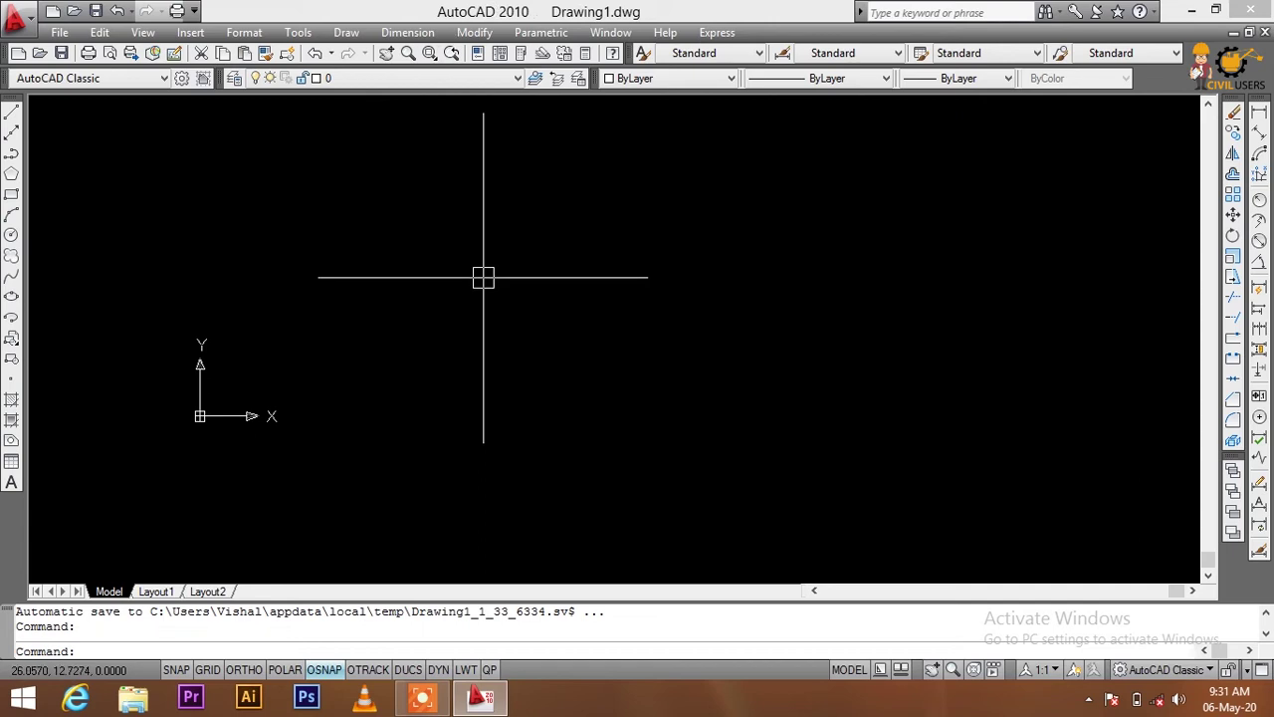
Adjust the empty model-space view's zoom with the mouse wheel.
scroll(498, 341, "down", 2)
scroll(503, 349, "up", 1)
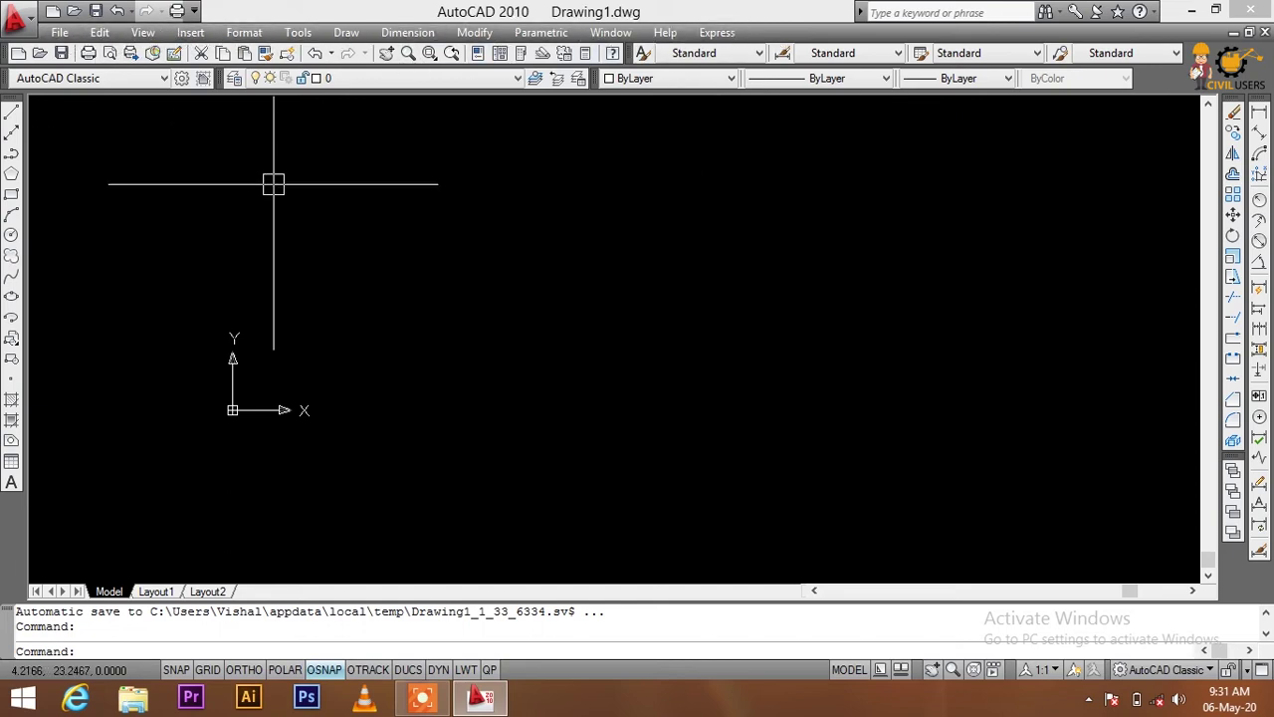
left_click(59, 32)
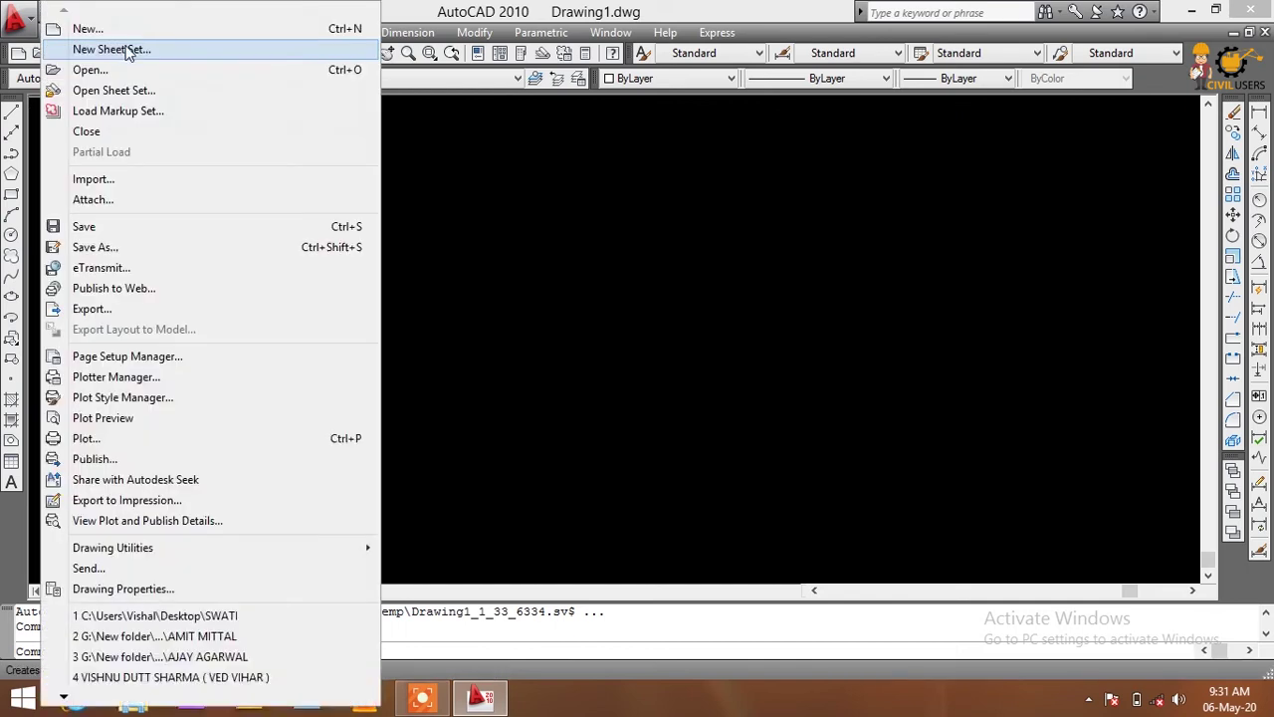
left_click(421, 286)
left_click(290, 256)
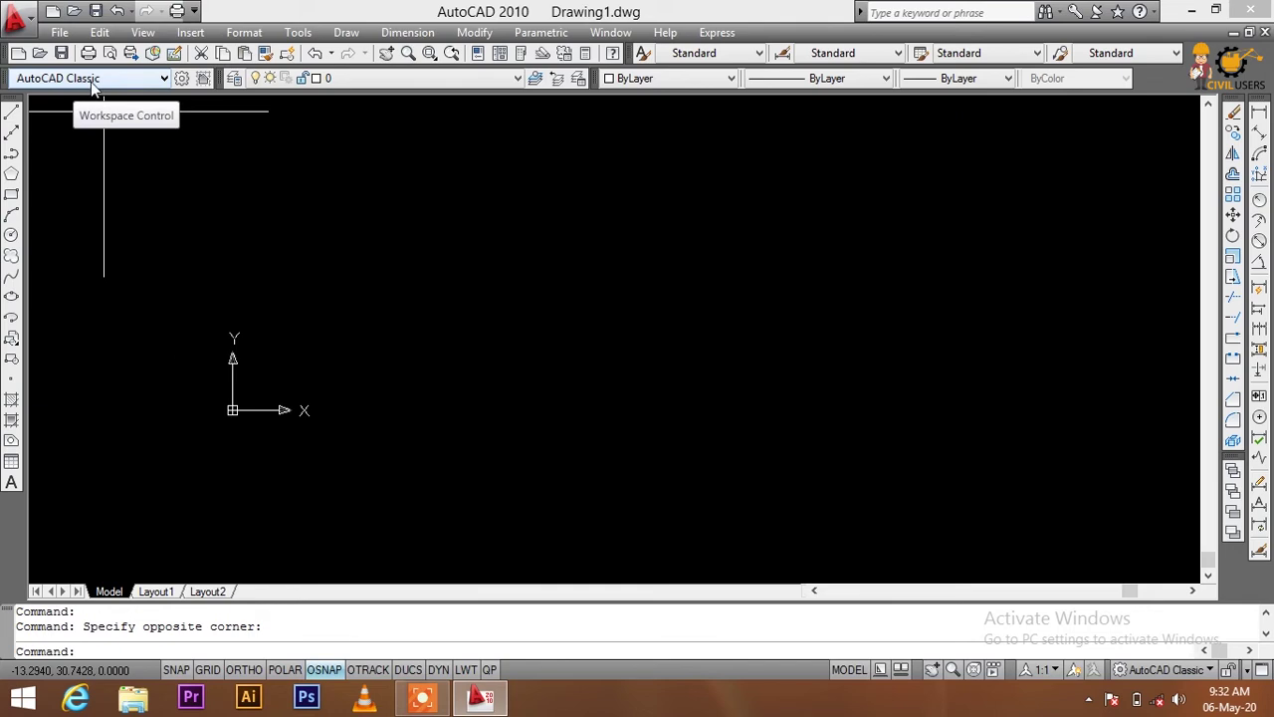
left_click(91, 81)
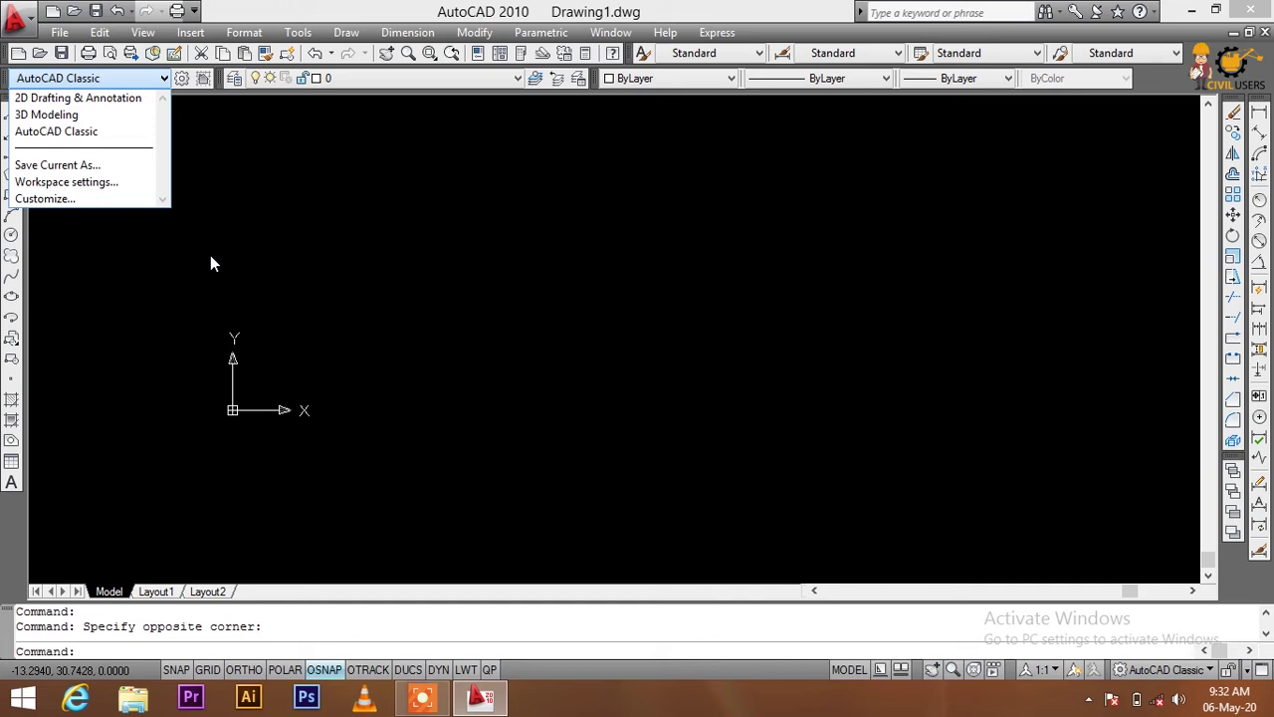
left_click(440, 94)
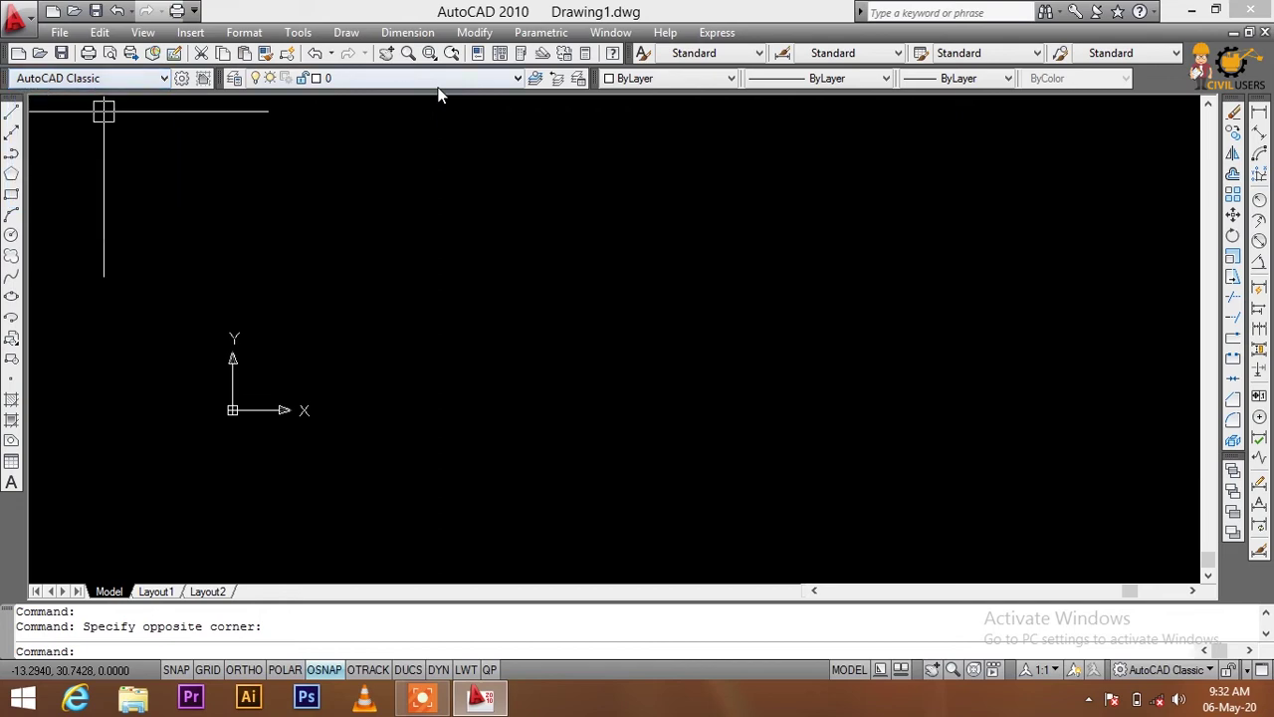
left_click(436, 80)
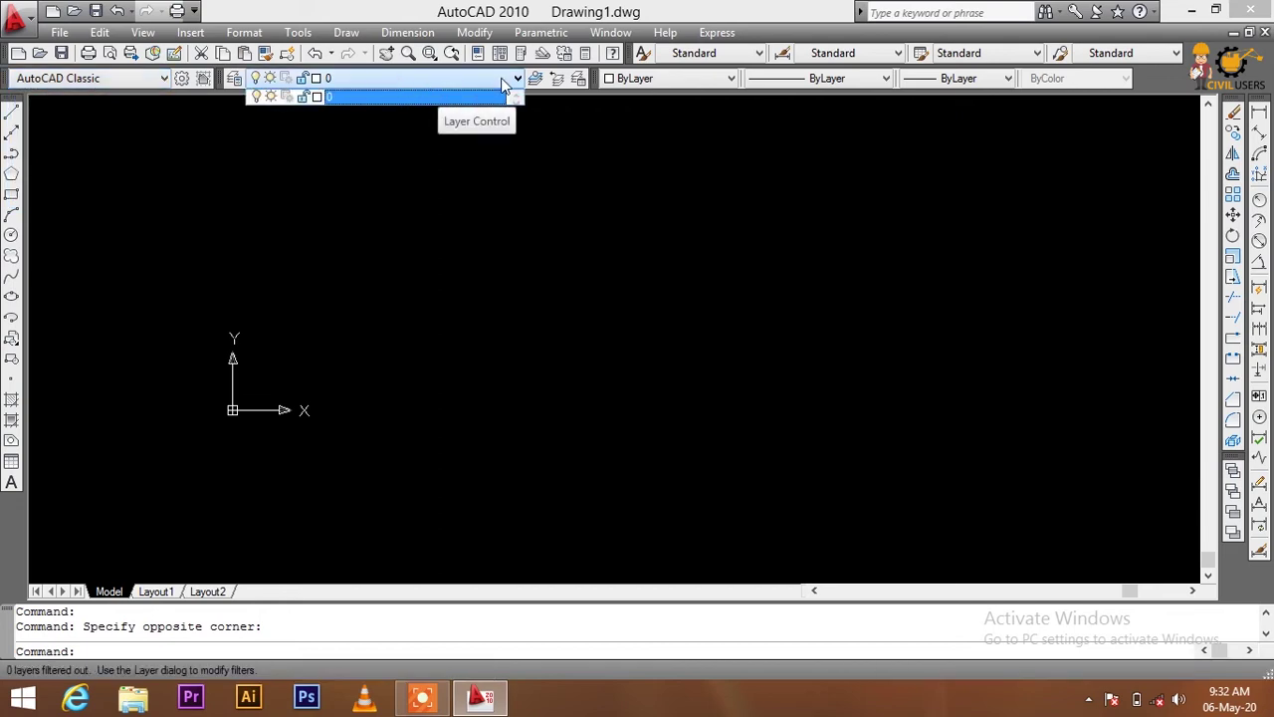
left_click(607, 94)
left_click(635, 79)
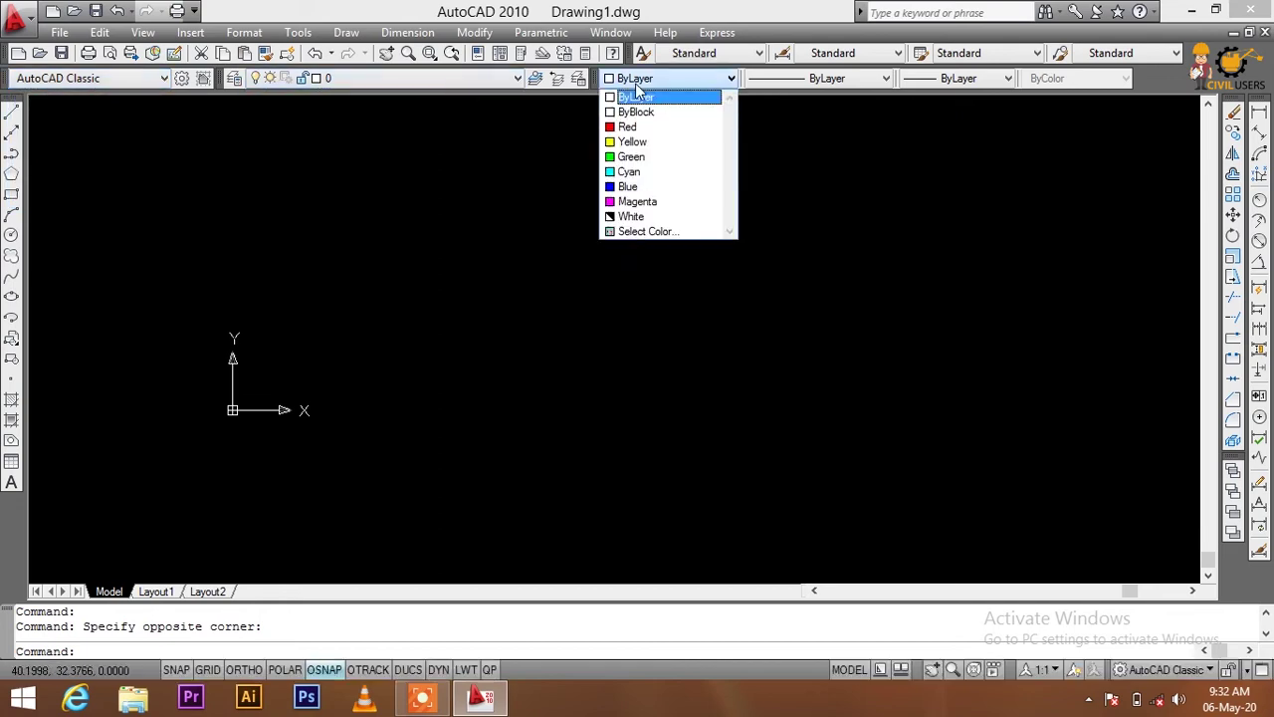
left_click(822, 156)
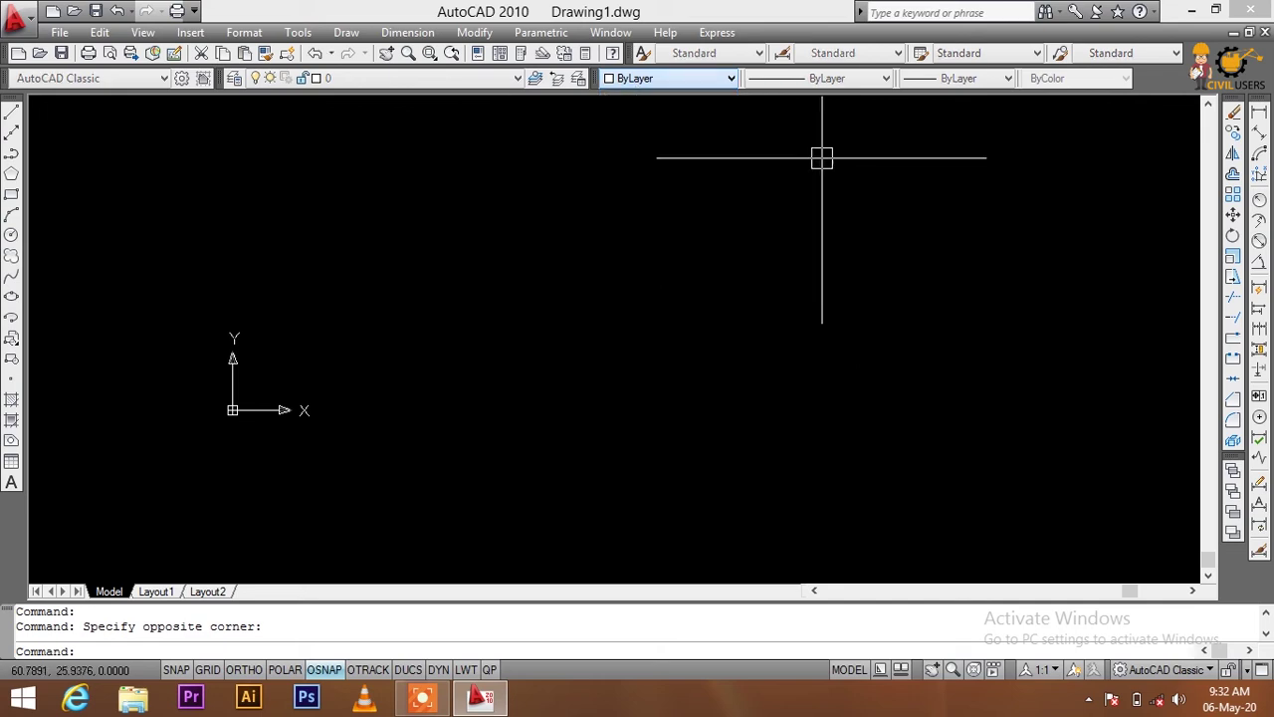
left_click(826, 80)
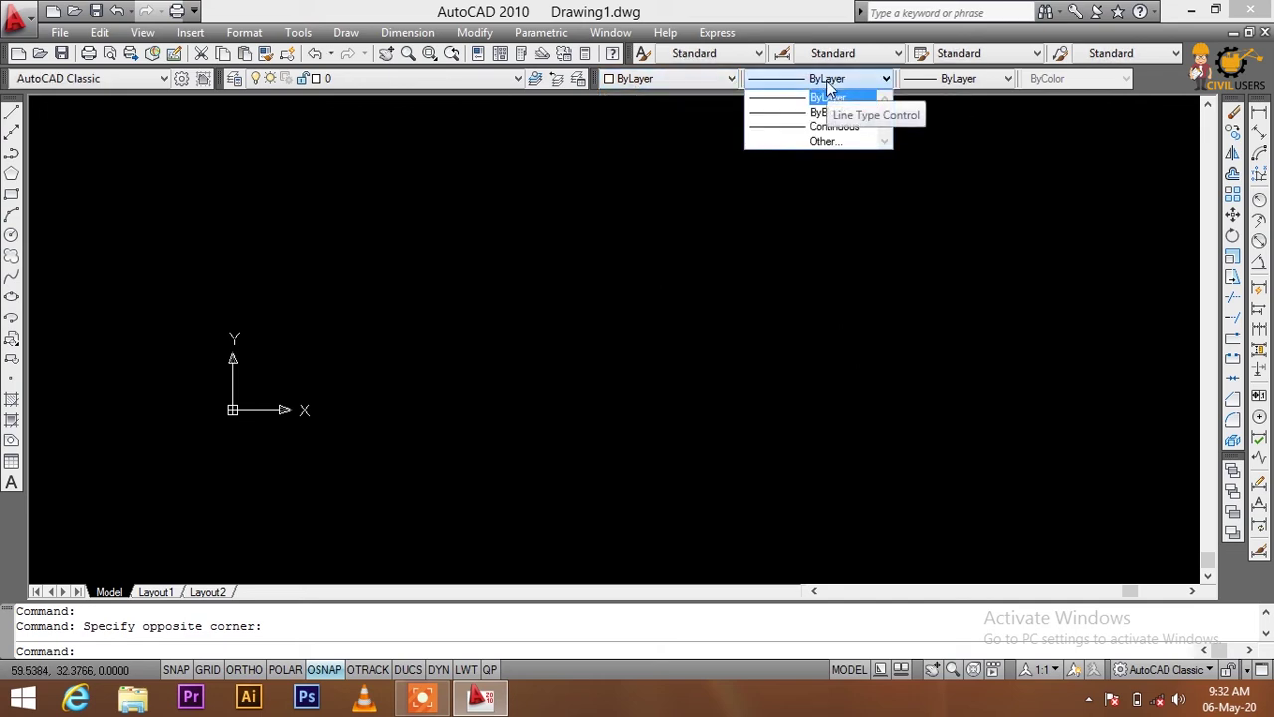
left_click(938, 101)
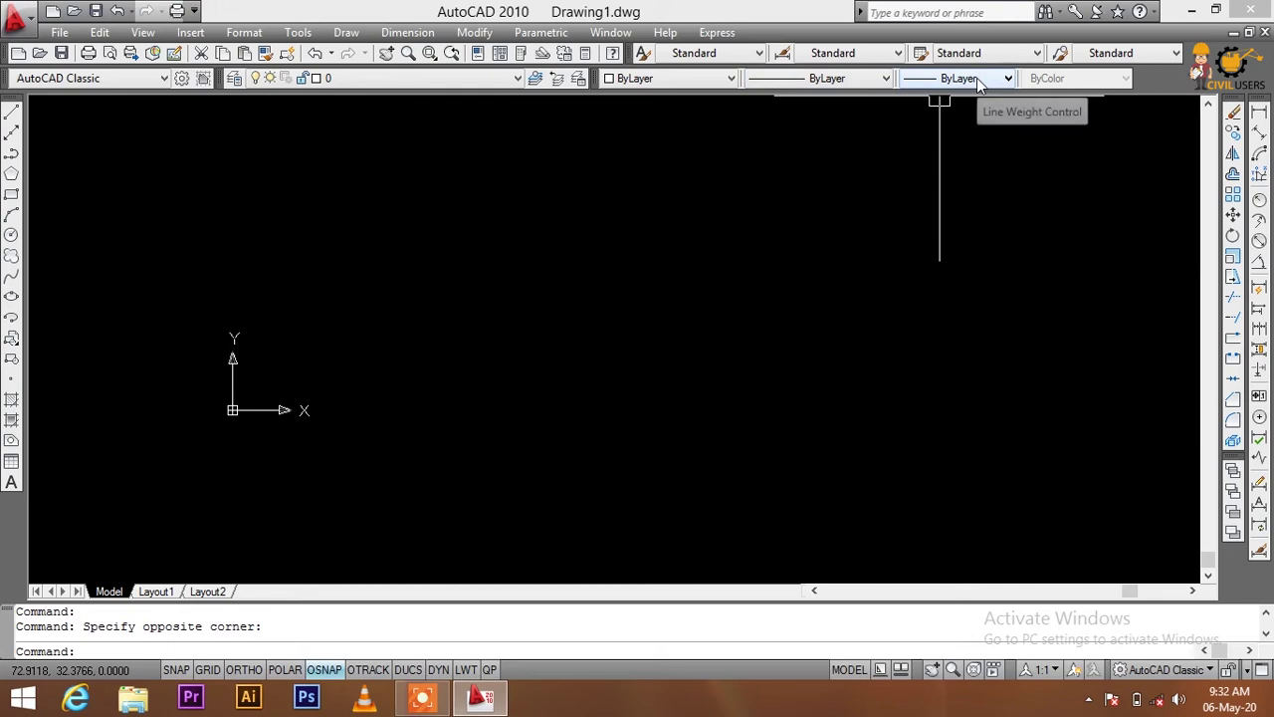
left_click(977, 78)
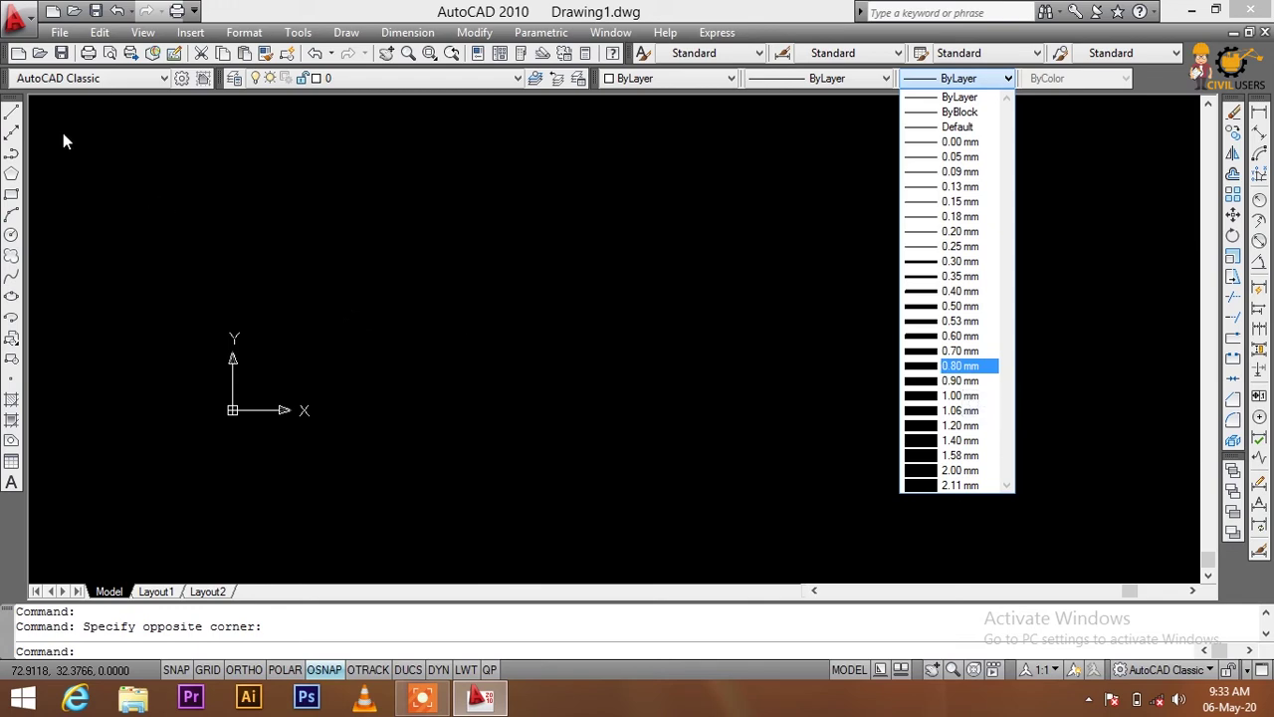
left_click(96, 155)
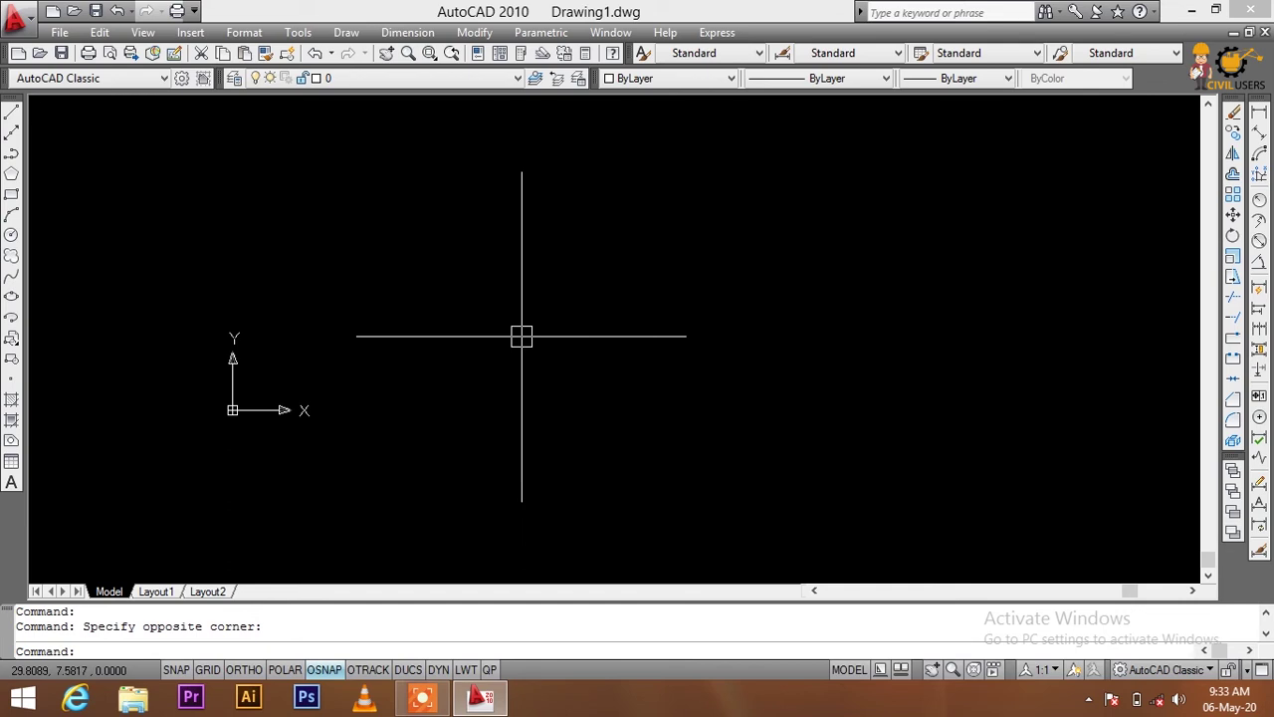
scroll(501, 338, "down", 1)
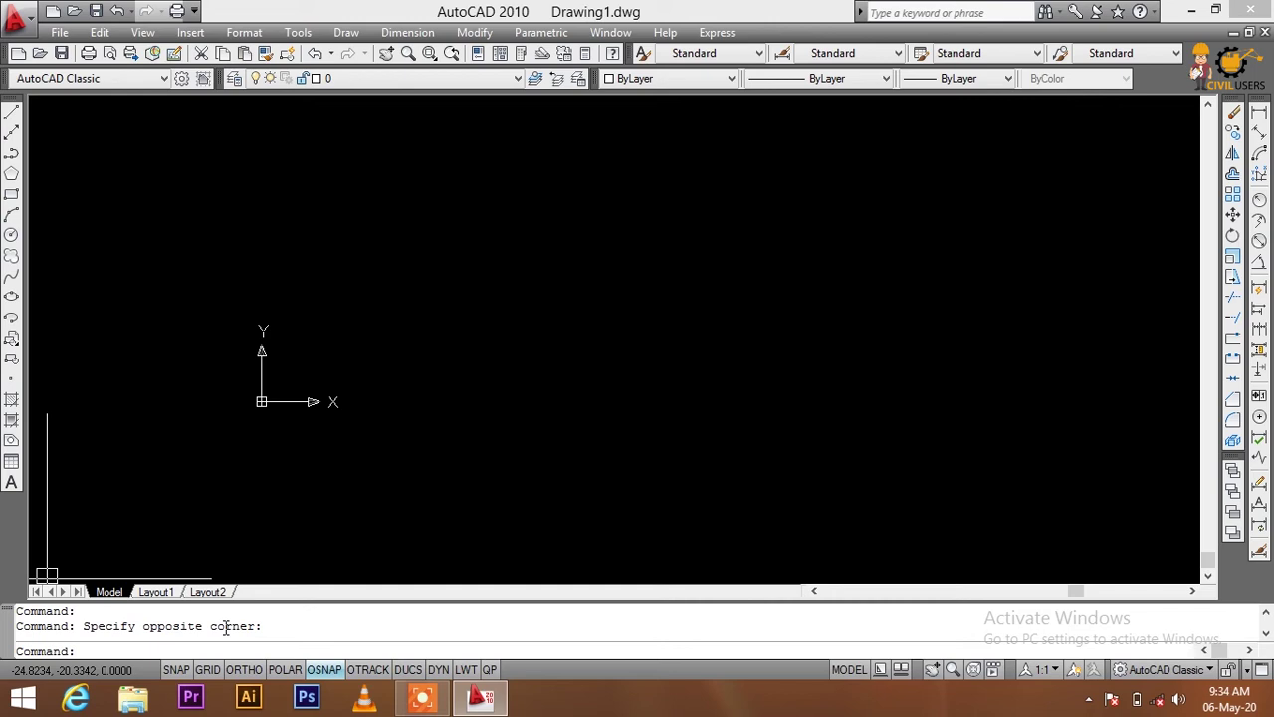
type("l")
Start the LINE command so it waits for a first point.
key("Return")
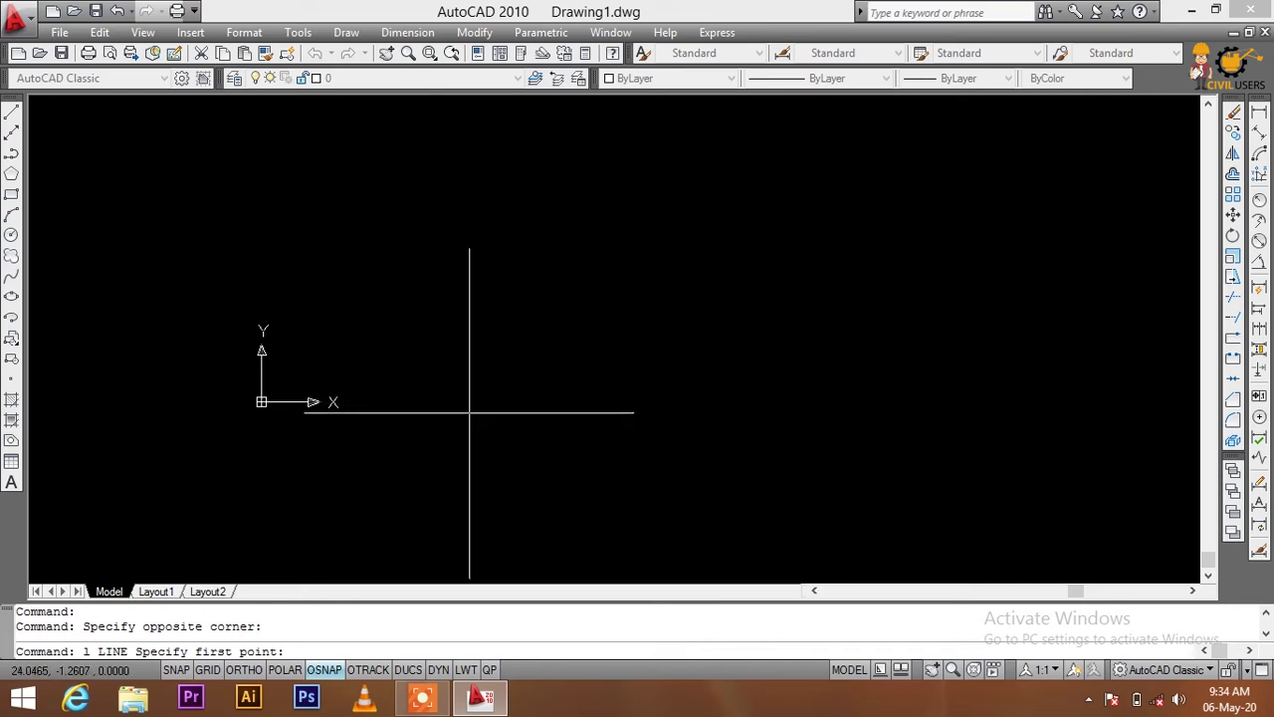
Cancel the LINE command before any point is placed.
key("Escape")
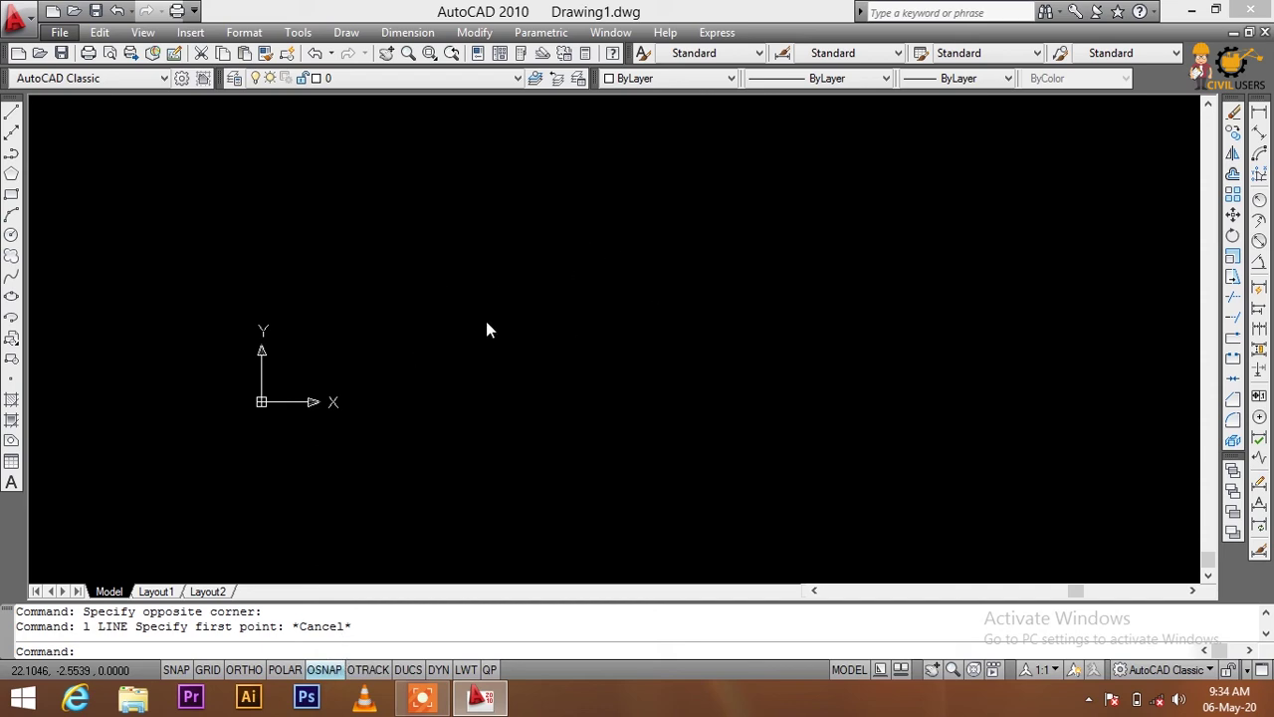
Recentre the view and begin a zigzag line with its first four points.
scroll(484, 370, "up", 2)
middle_click_drag(516, 356, 560, 316)
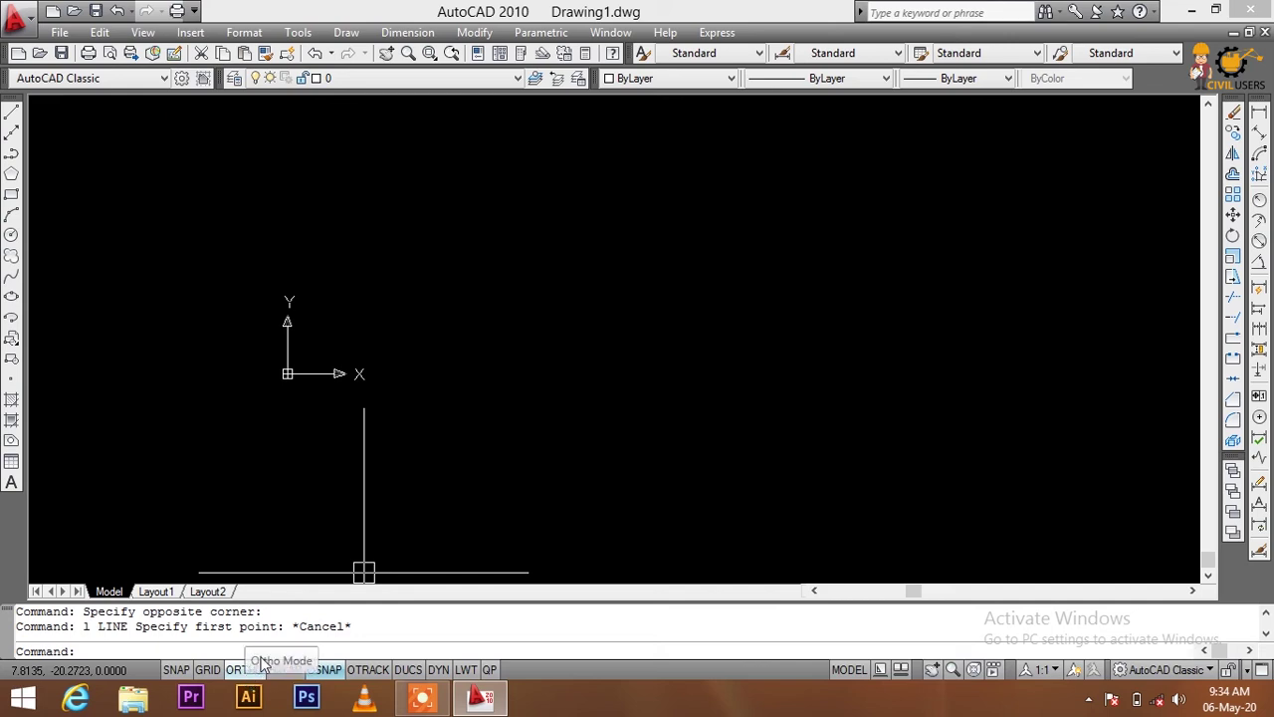
type("l")
key("Return")
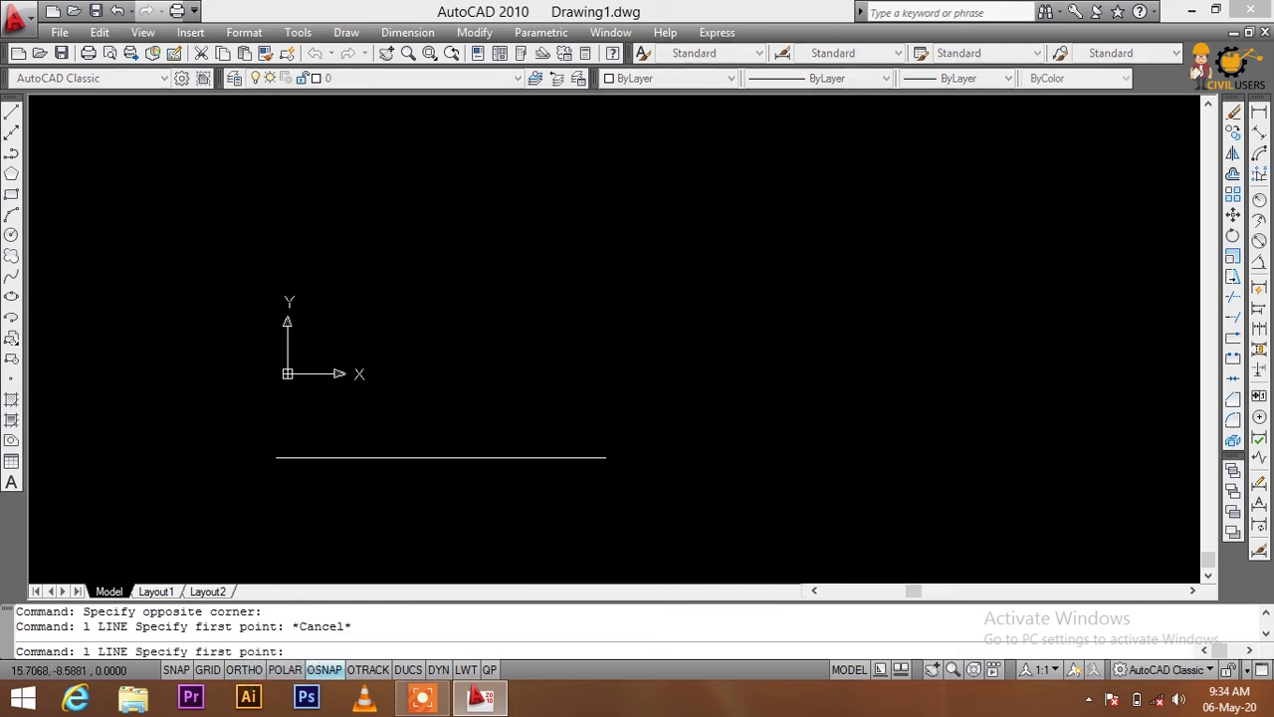
left_click(485, 278)
left_click(510, 408)
left_click(607, 335)
left_click(537, 285)
Extend the zigzag through five more corners, end it, and turn on Ortho mode.
left_click(645, 257)
left_click(675, 408)
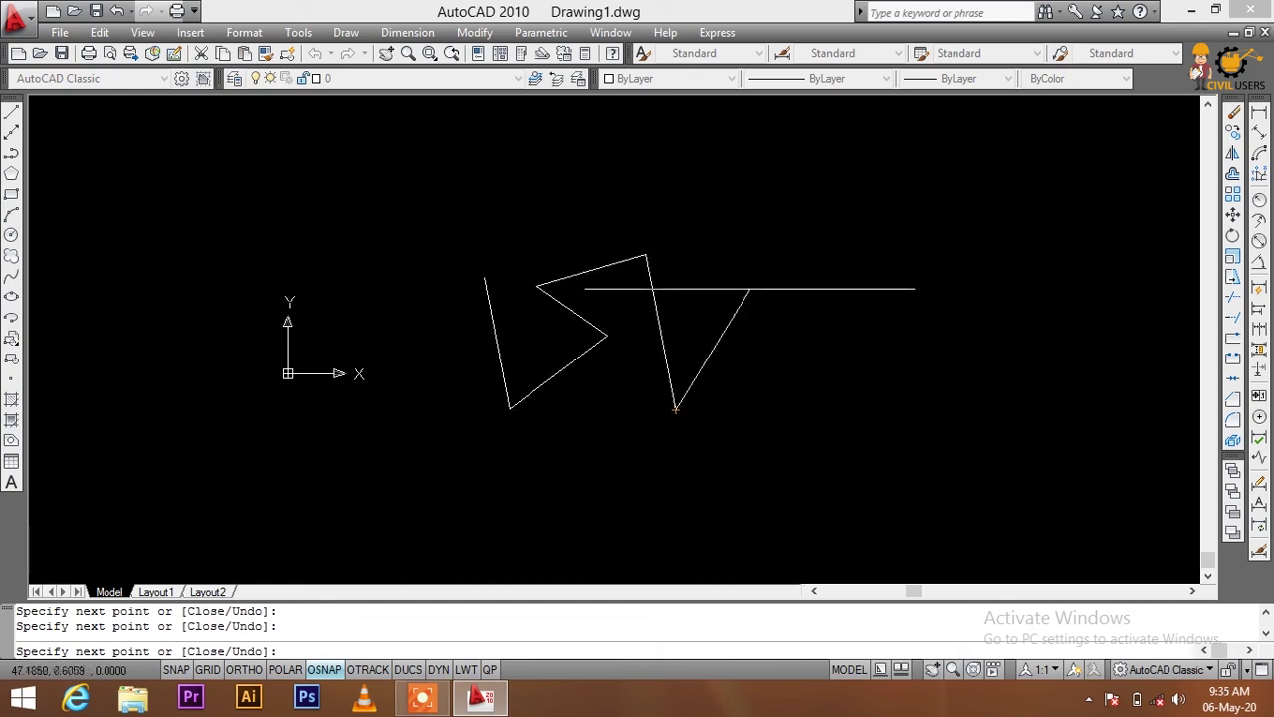
left_click(761, 258)
left_click(681, 189)
left_click(820, 226)
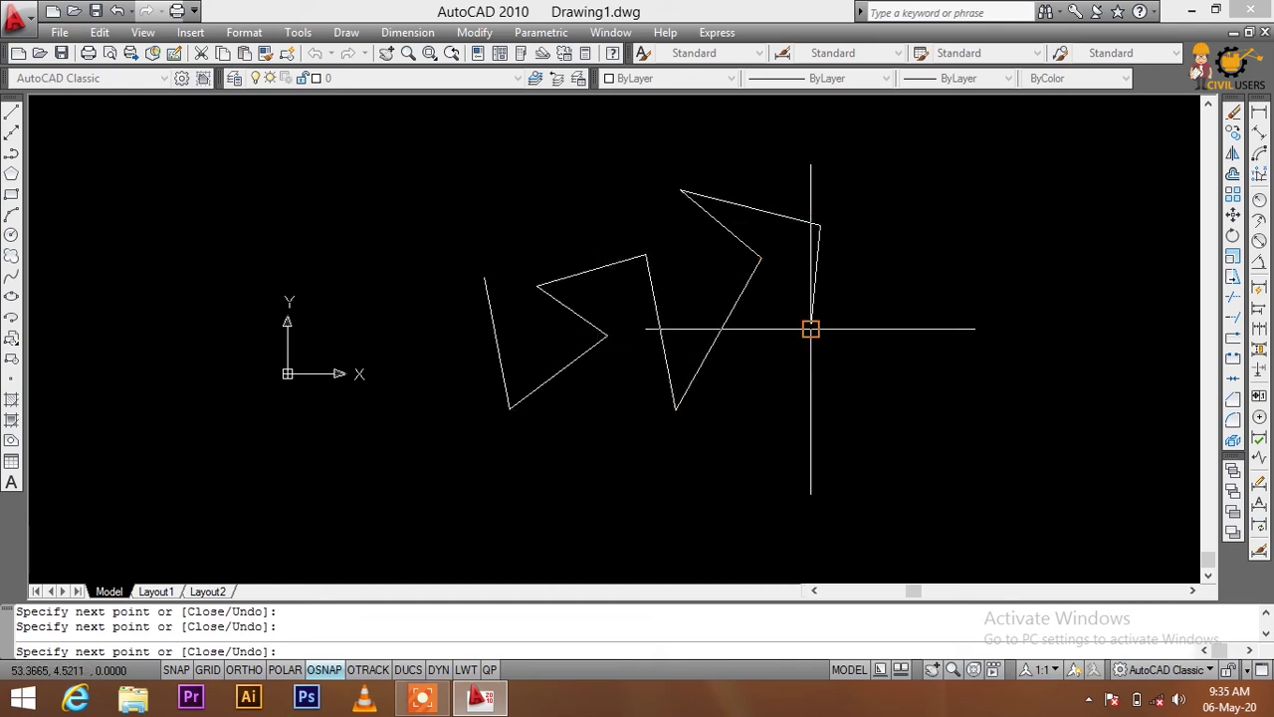
key("Return")
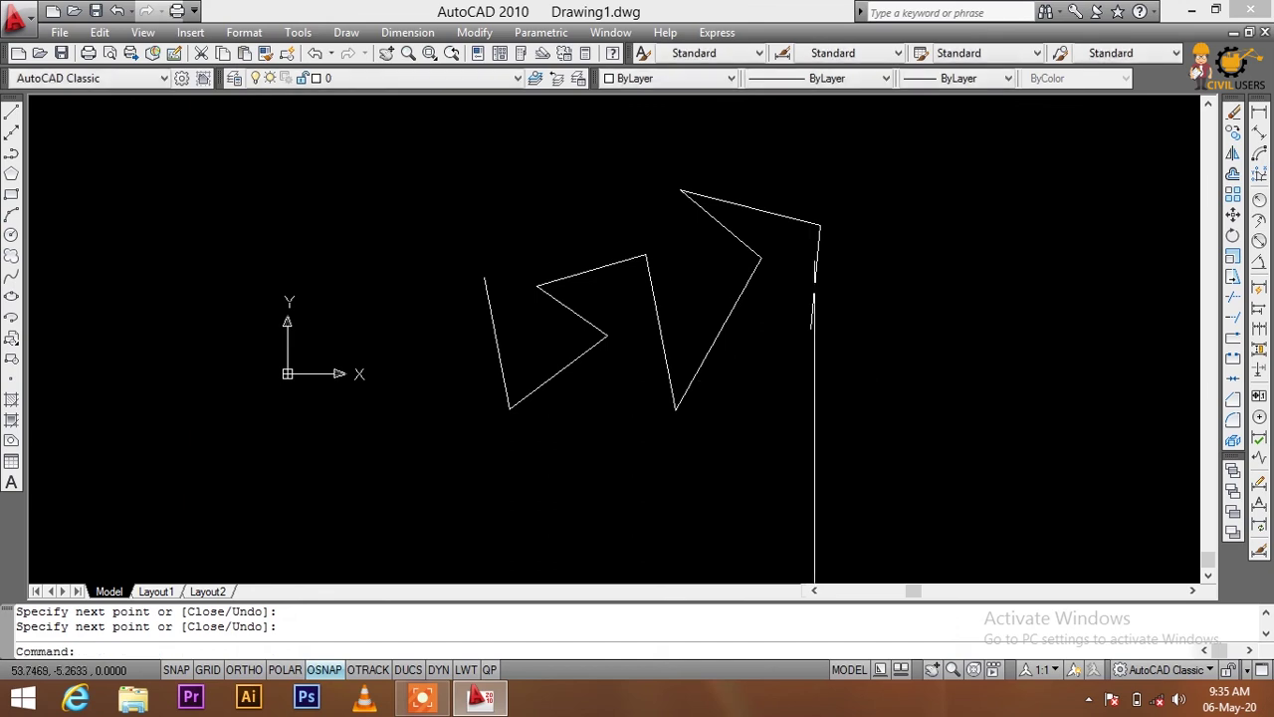
left_click(245, 670)
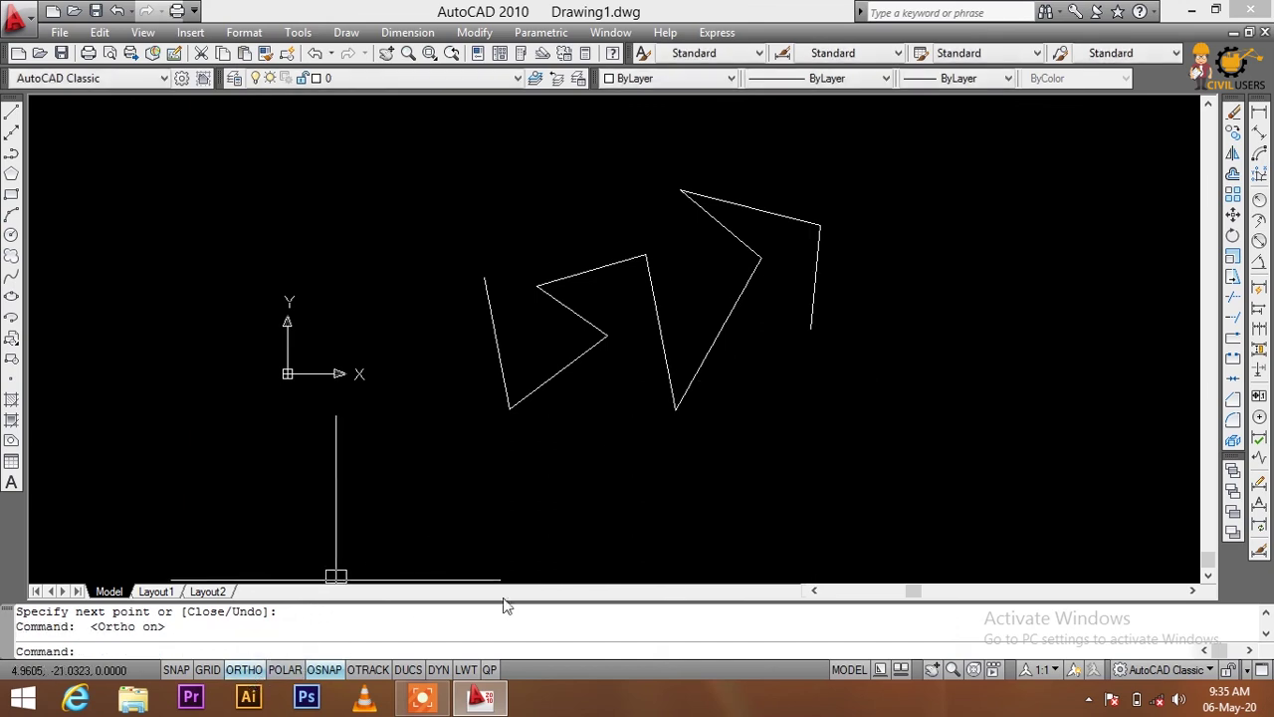
Draw an L-shaped Ortho line: a horizontal run then a vertical rise.
type("l")
key("Return")
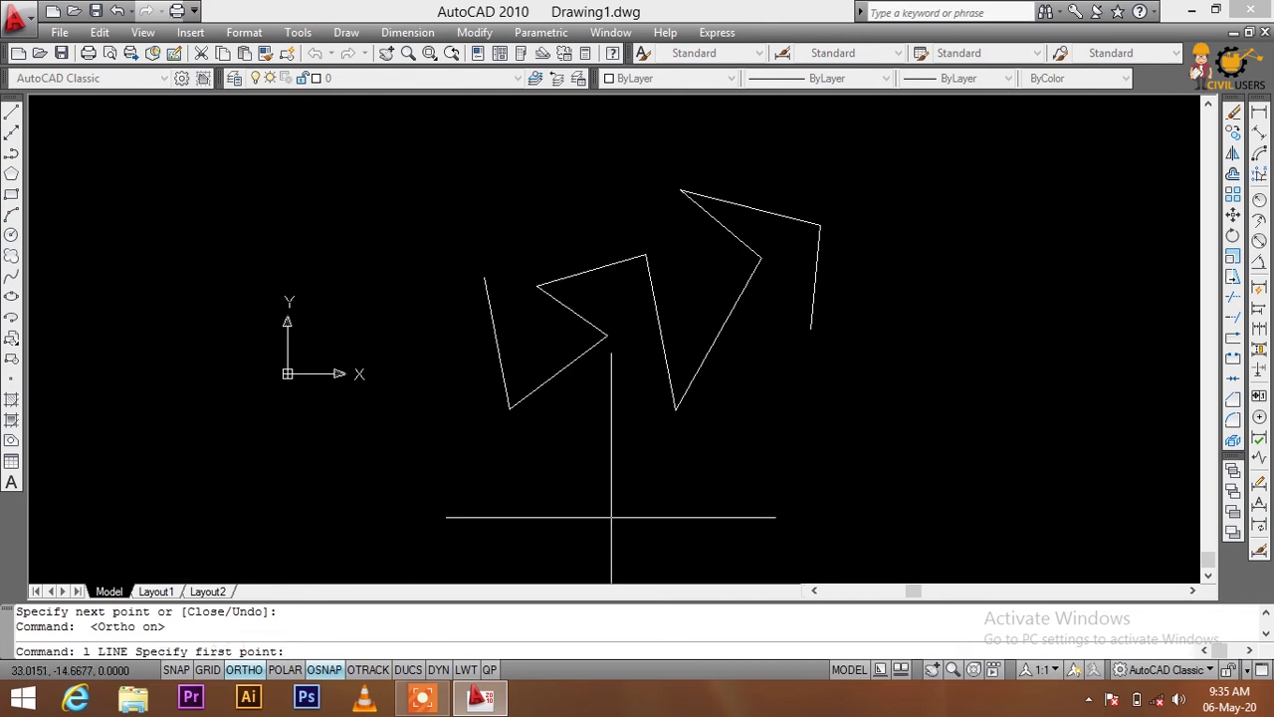
middle_click_drag(638, 511, 285, 449)
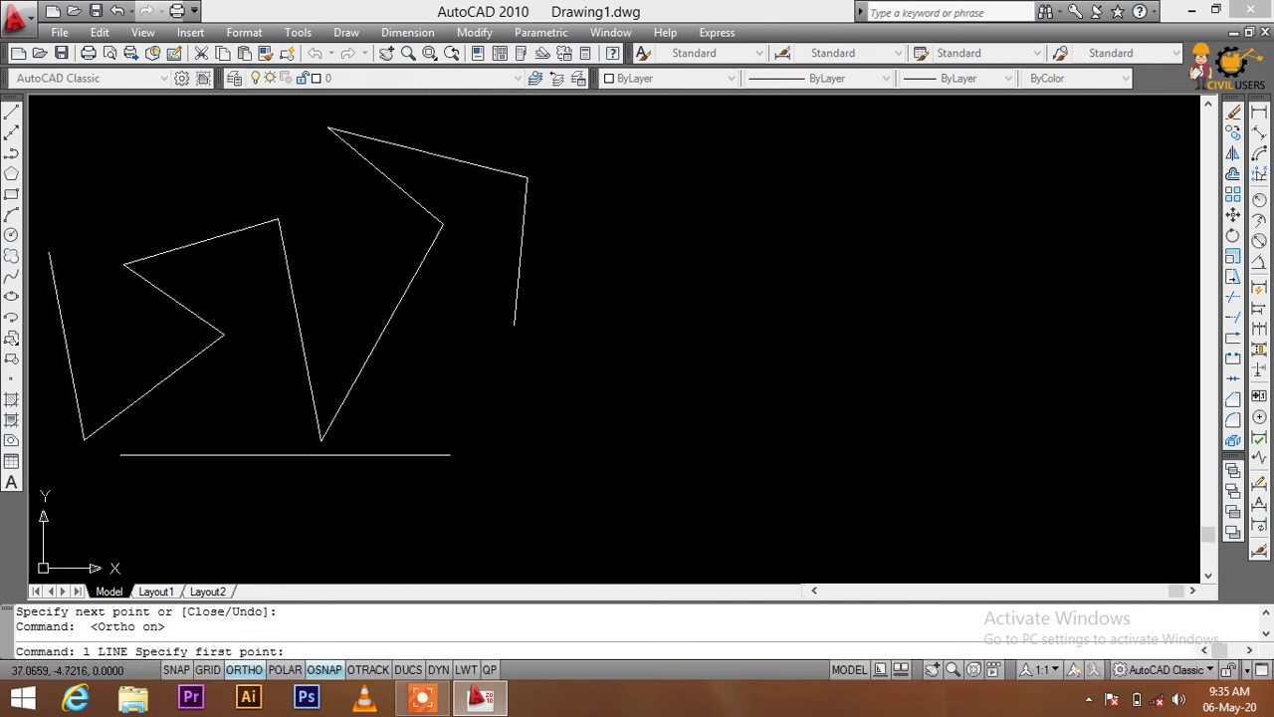
left_click(619, 453)
left_click(780, 453)
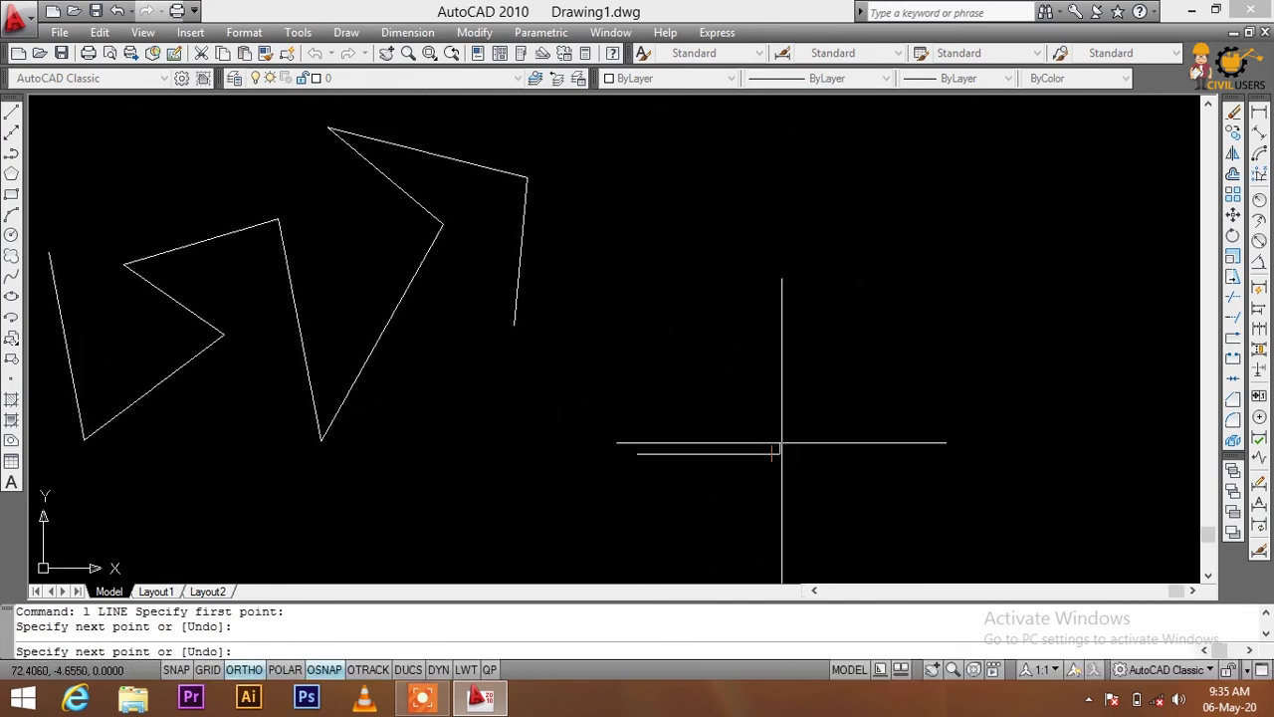
left_click(780, 308)
key("Return")
Draw a three-sided bracket line right of the L-shape, then zoom out.
left_click(943, 316)
left_click(899, 310)
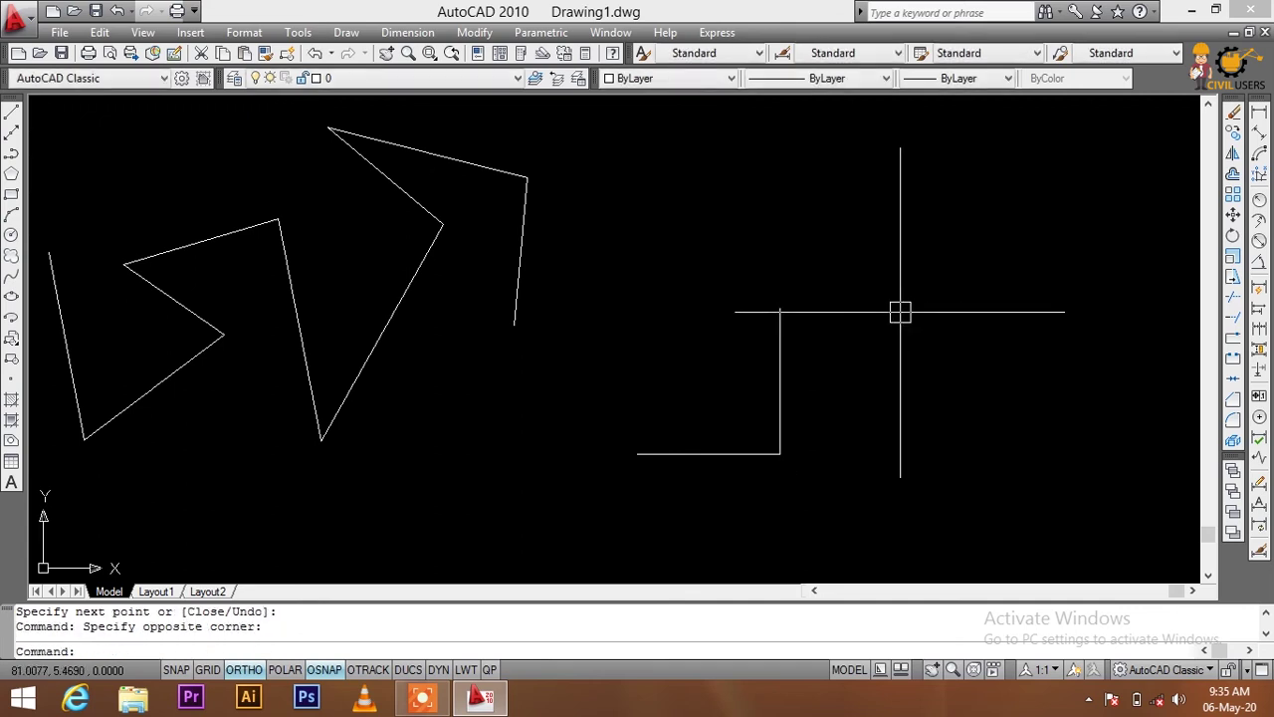
key("Return")
left_click(889, 396)
left_click(907, 238)
left_click(695, 238)
left_click(695, 335)
key("Escape")
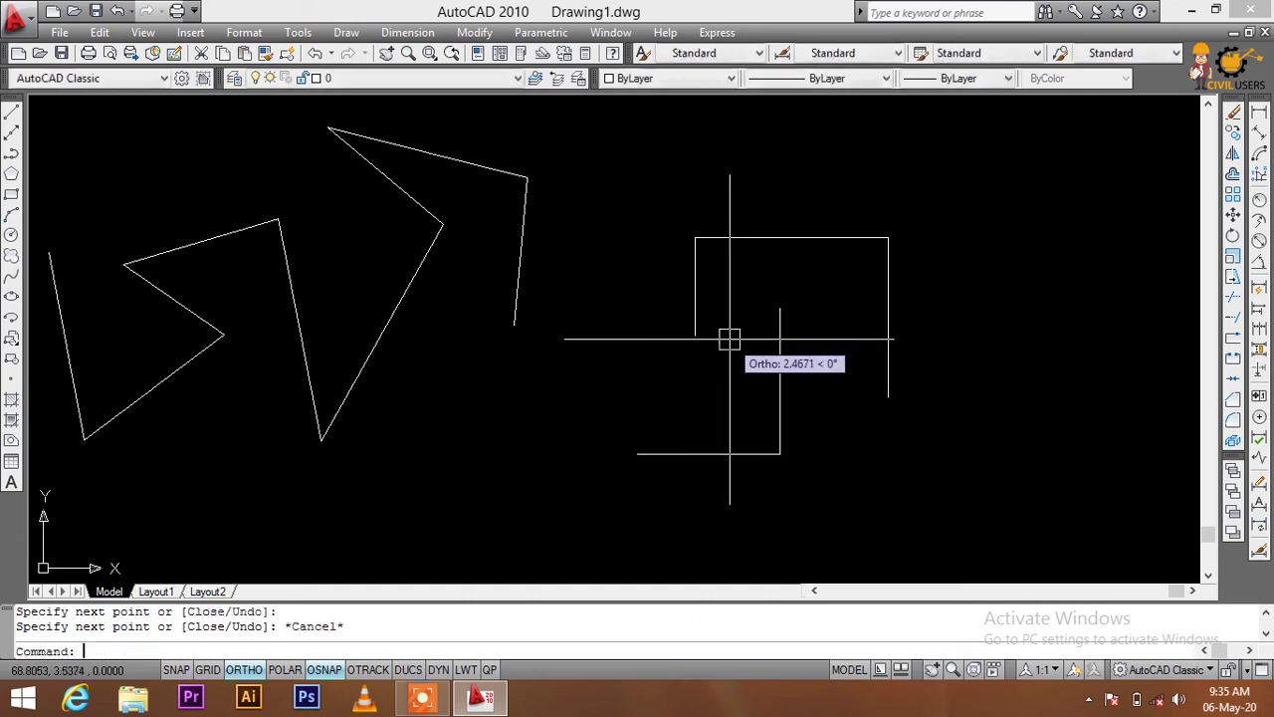
scroll(786, 360, "down", 3)
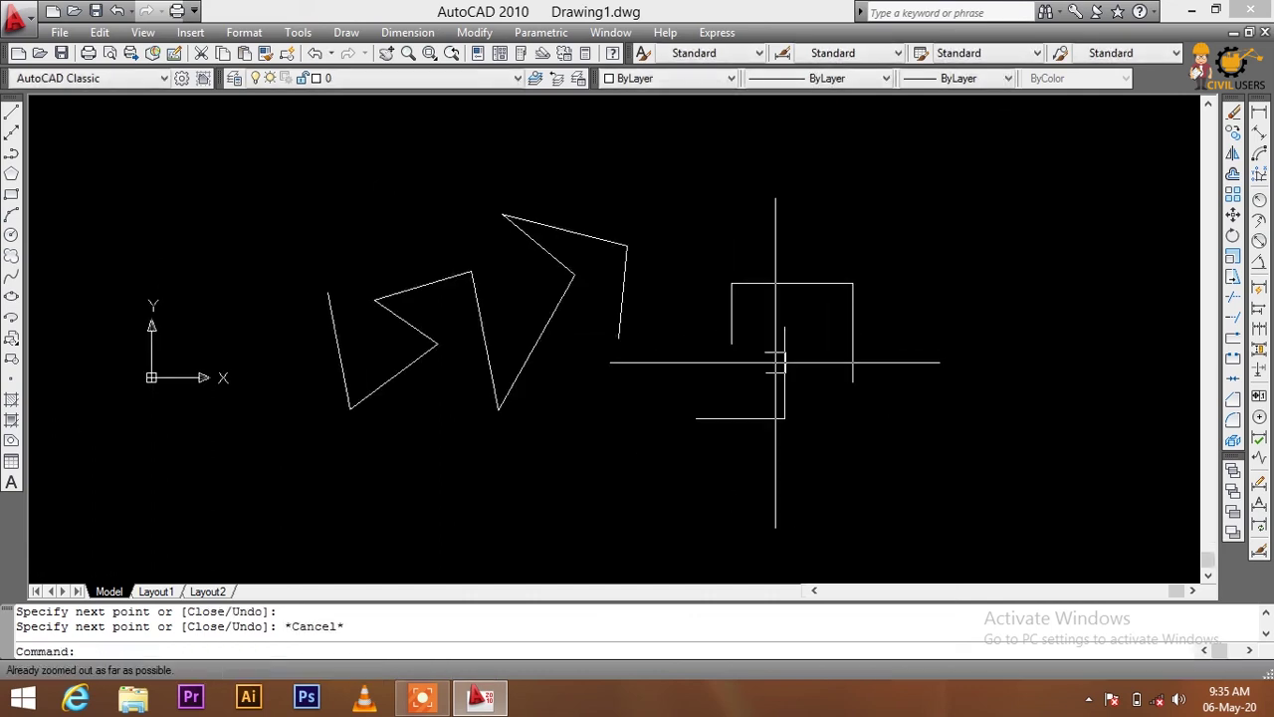
left_click(937, 213)
key("Escape")
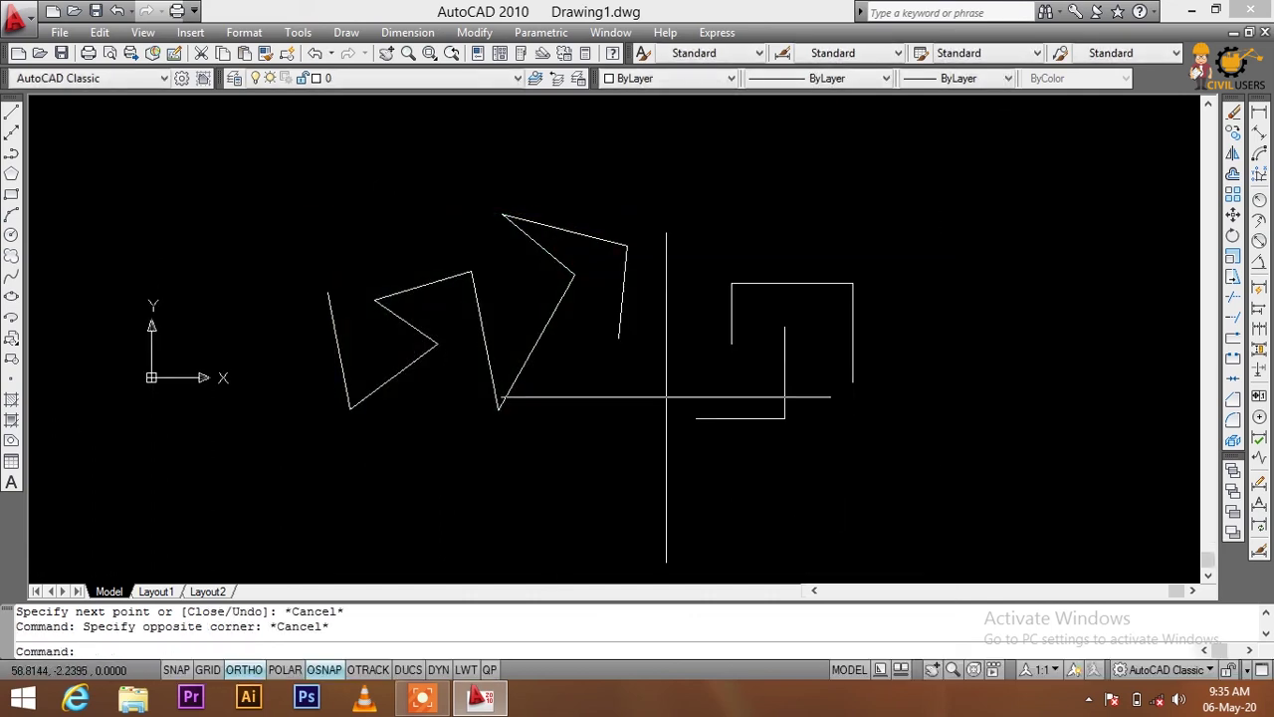
middle_click_drag(501, 447, 459, 415)
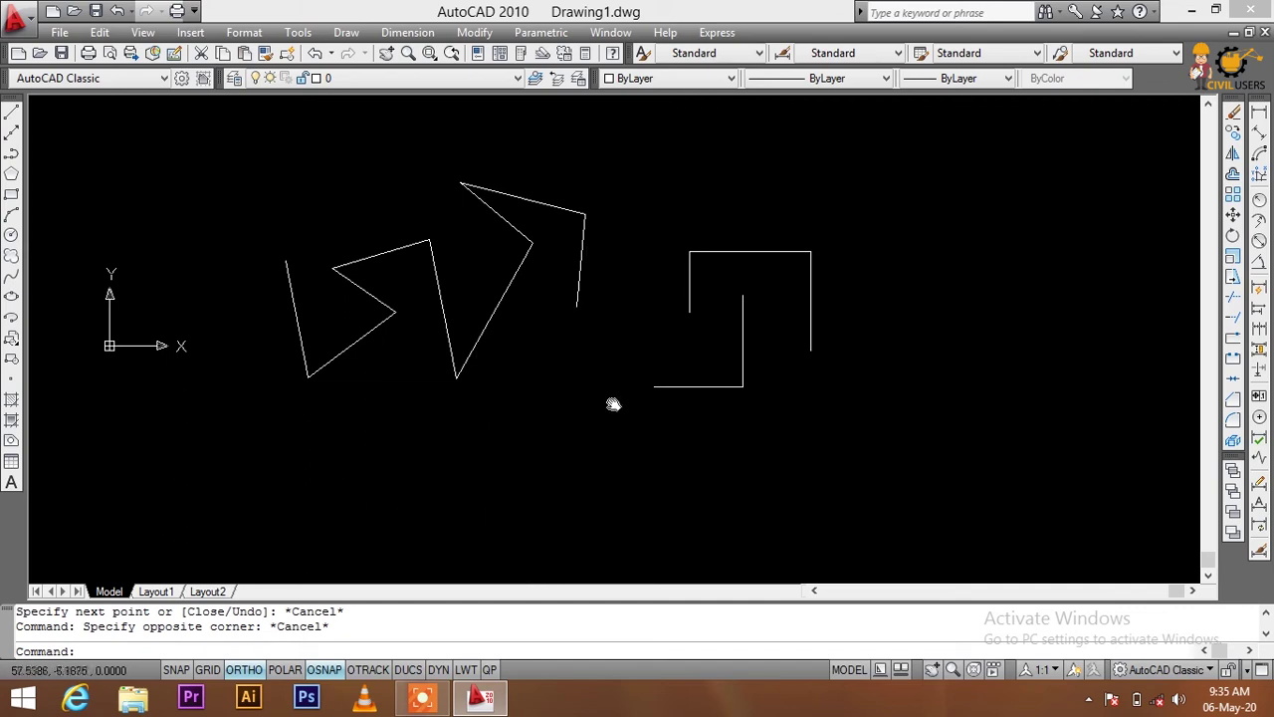
middle_click_drag(611, 404, 567, 418)
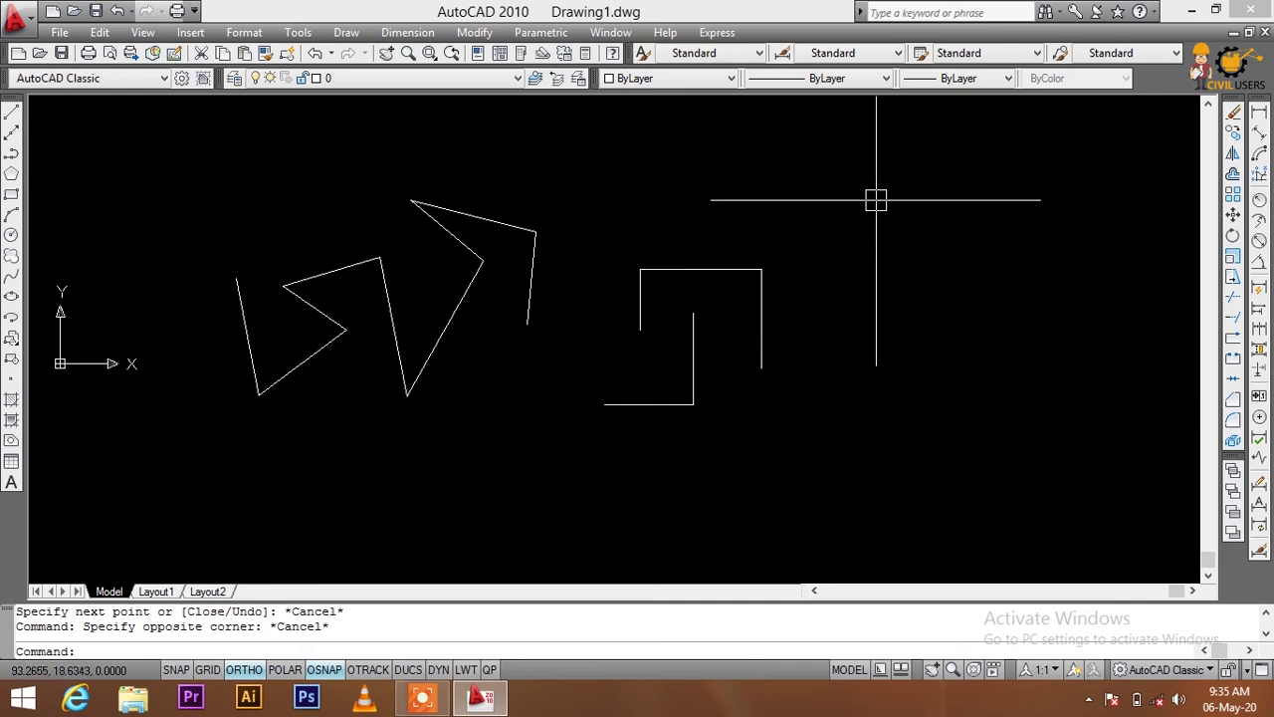
left_click(876, 200)
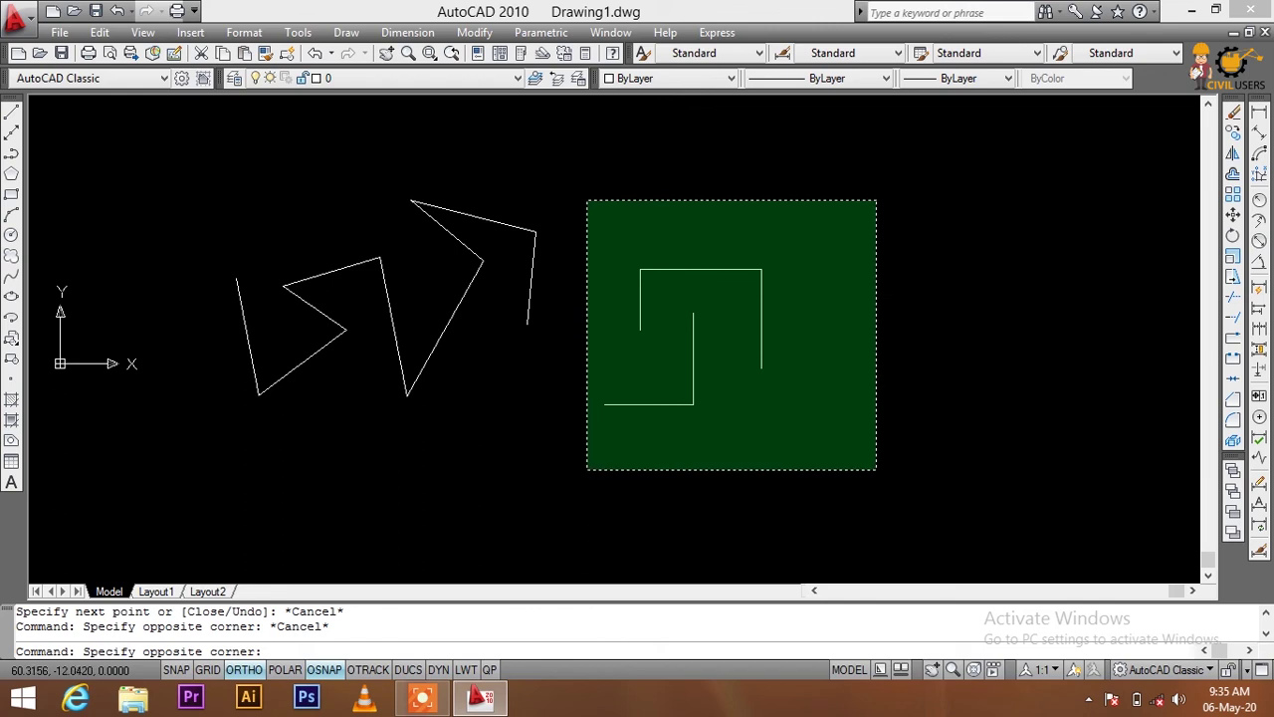
left_click(588, 468)
key("Escape")
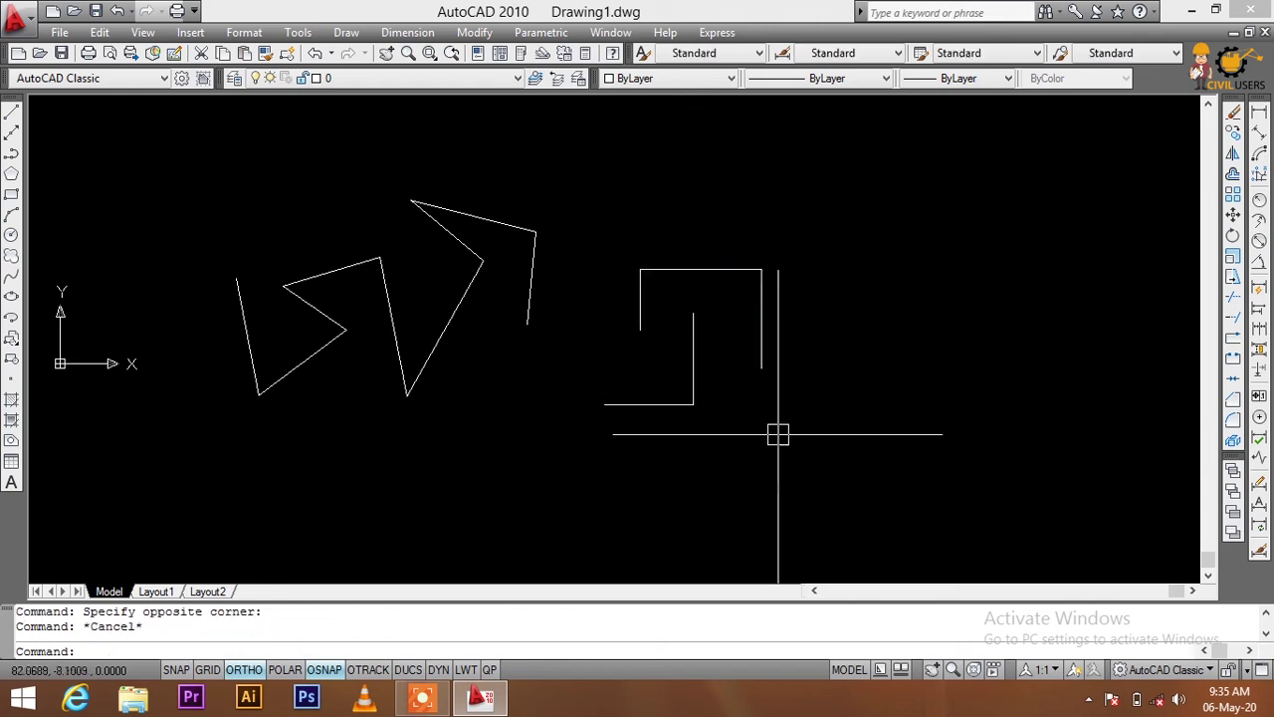
left_click(778, 434)
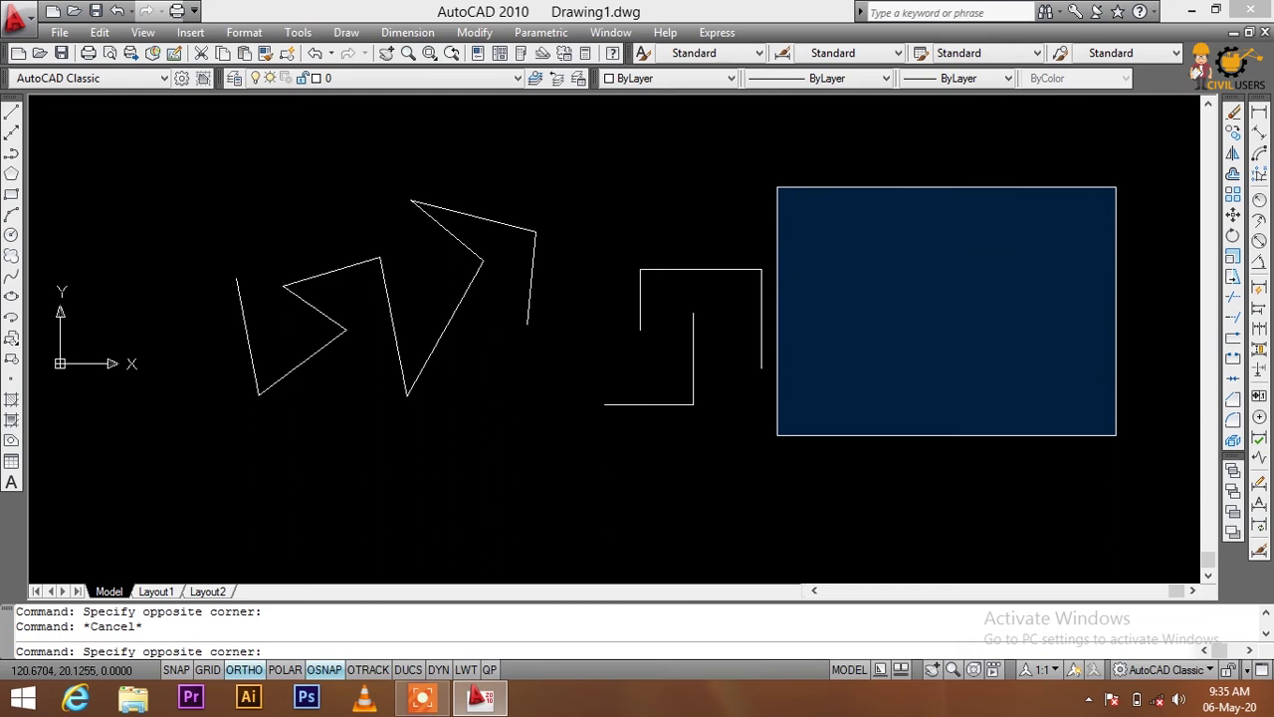
key("Return")
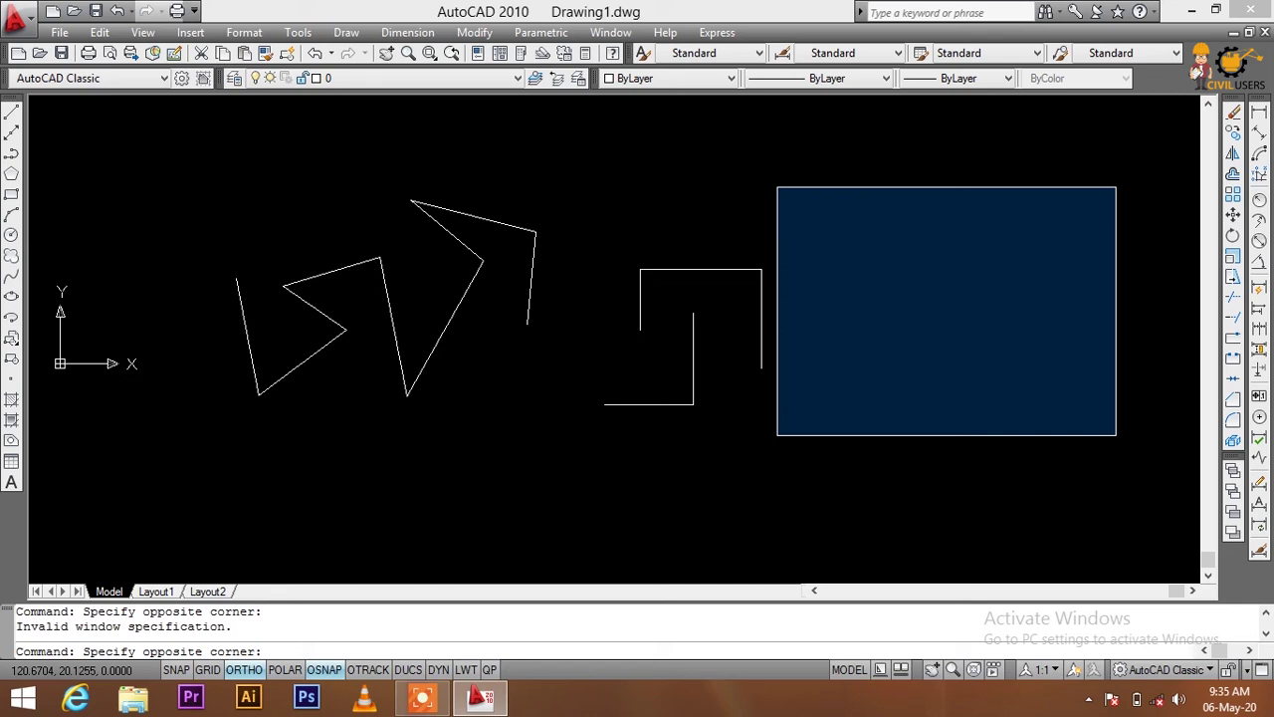
left_click(1116, 187)
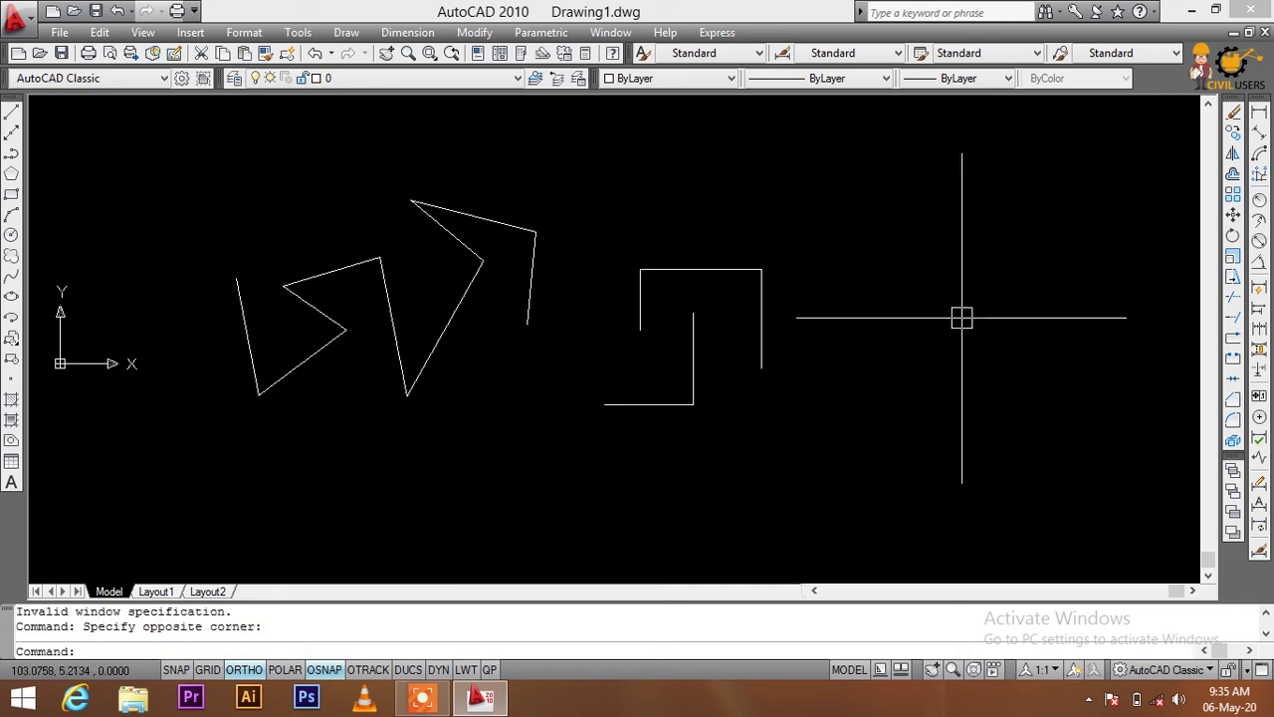
type("rec")
key("Return")
left_click(900, 322)
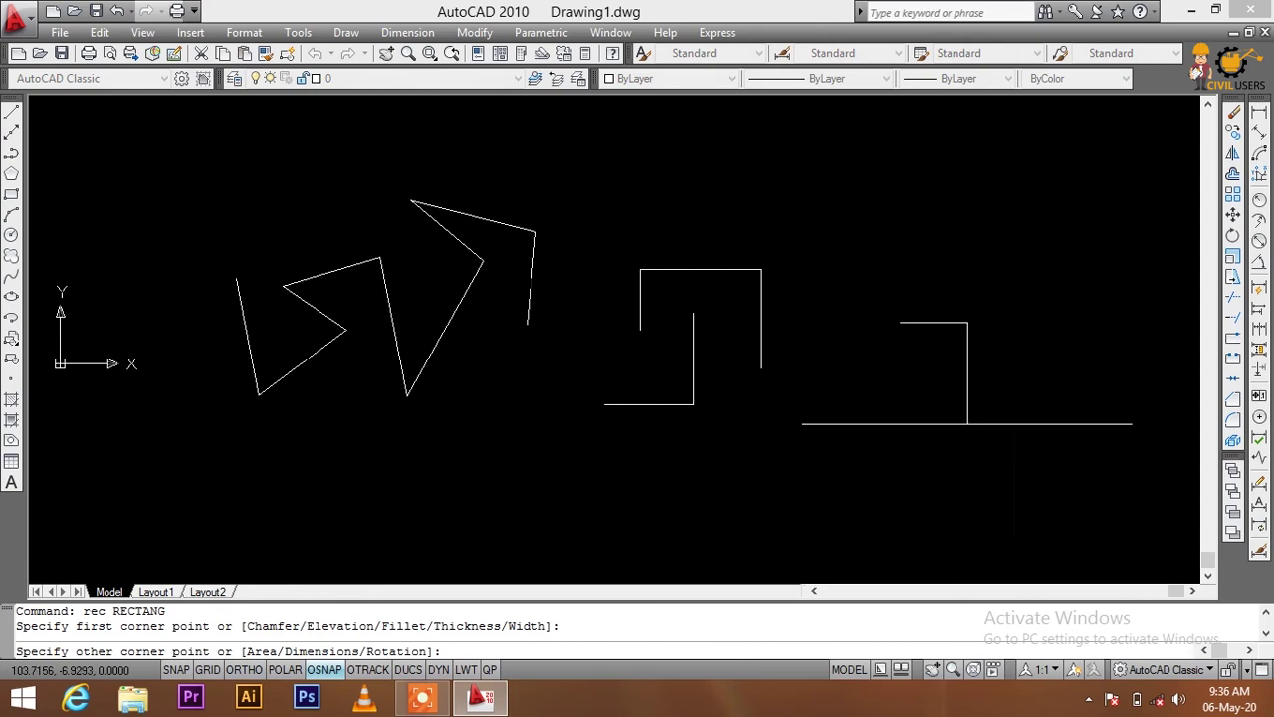
left_click(1003, 454)
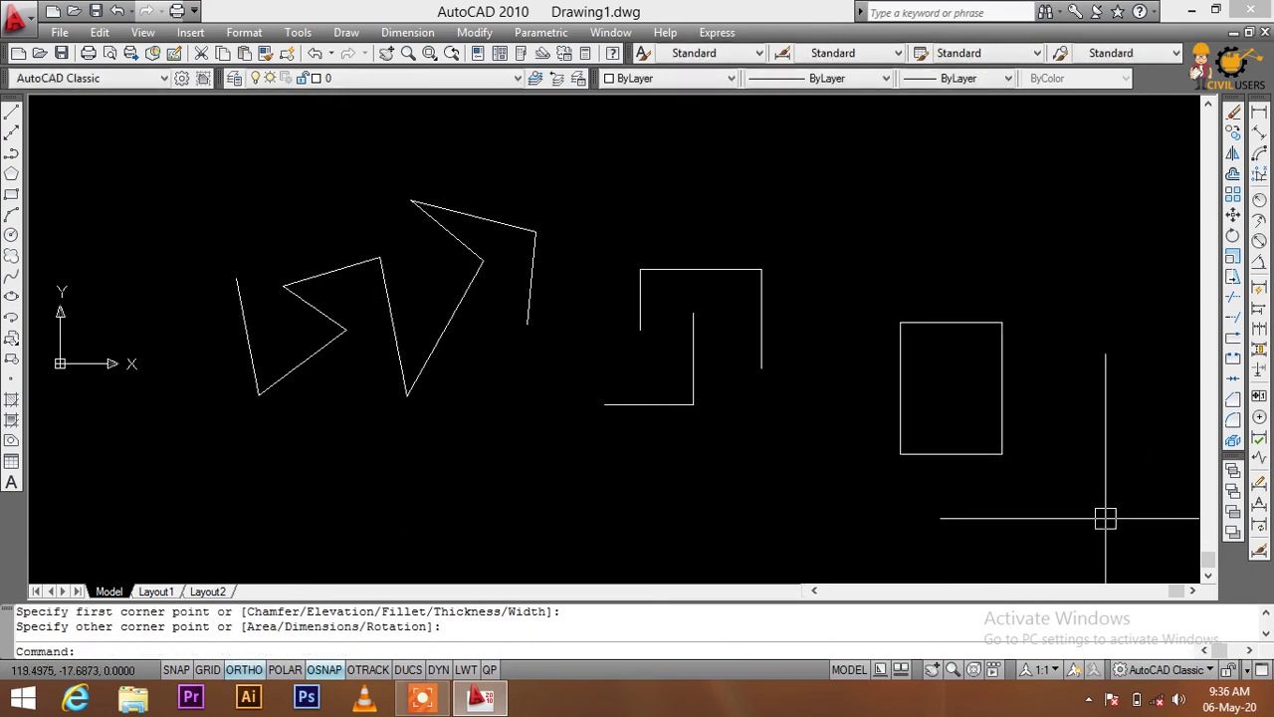
middle_click_drag(1087, 484, 951, 464)
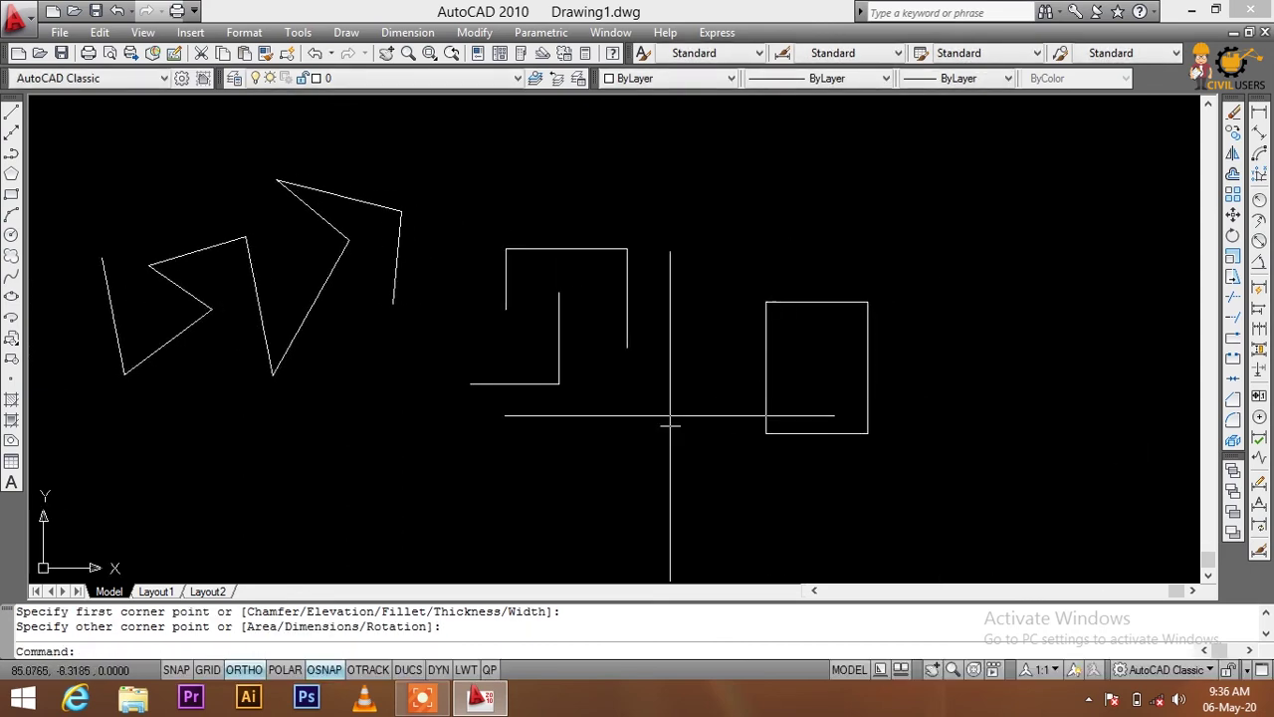
left_click(715, 444)
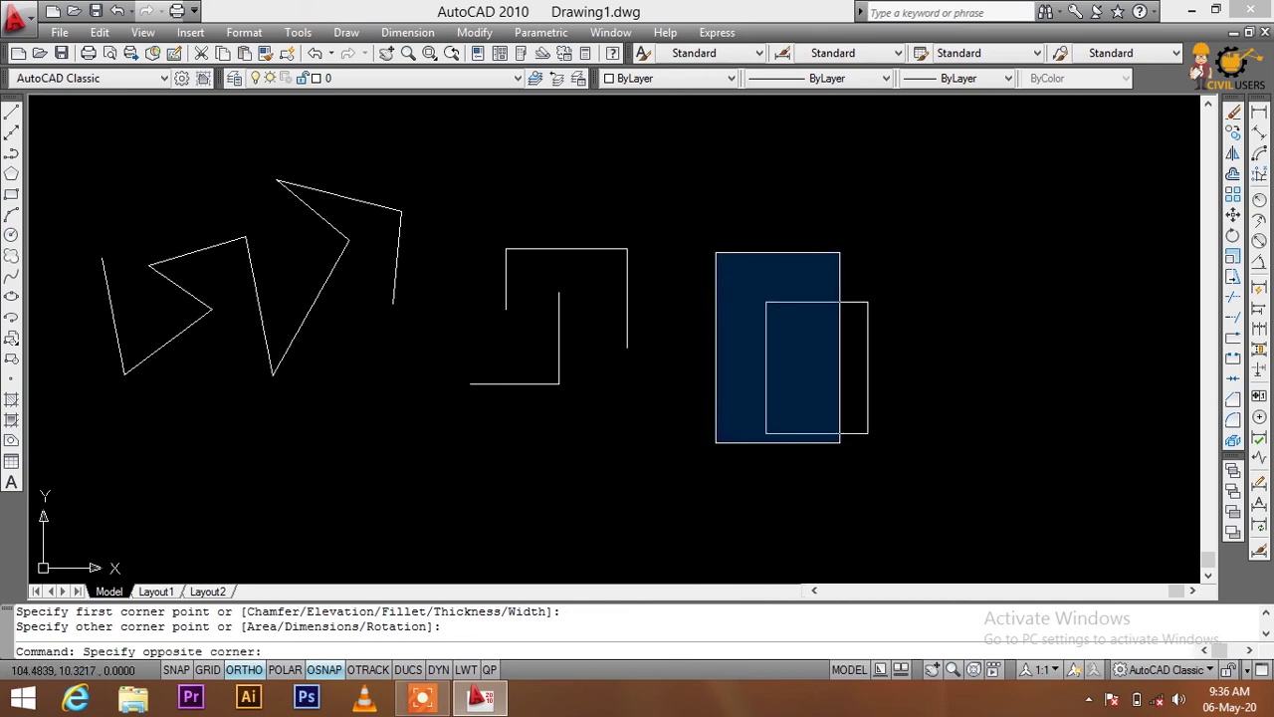
left_click(839, 253)
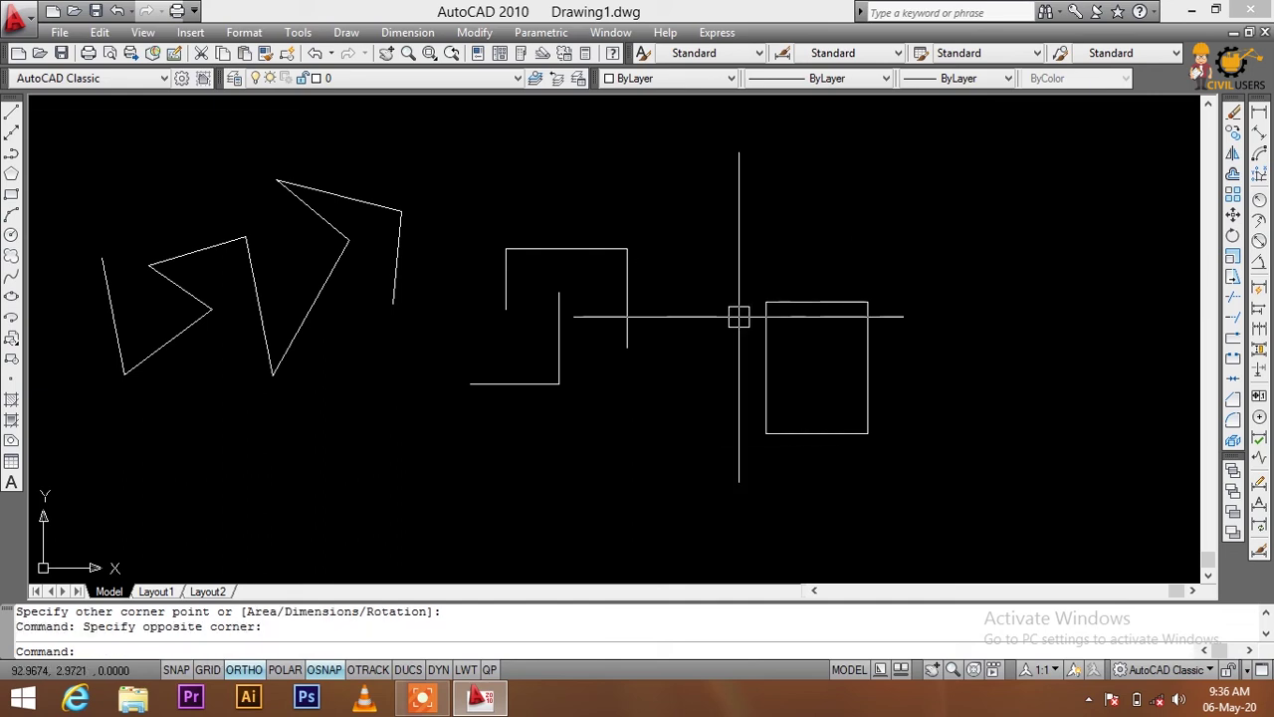
left_click(935, 250)
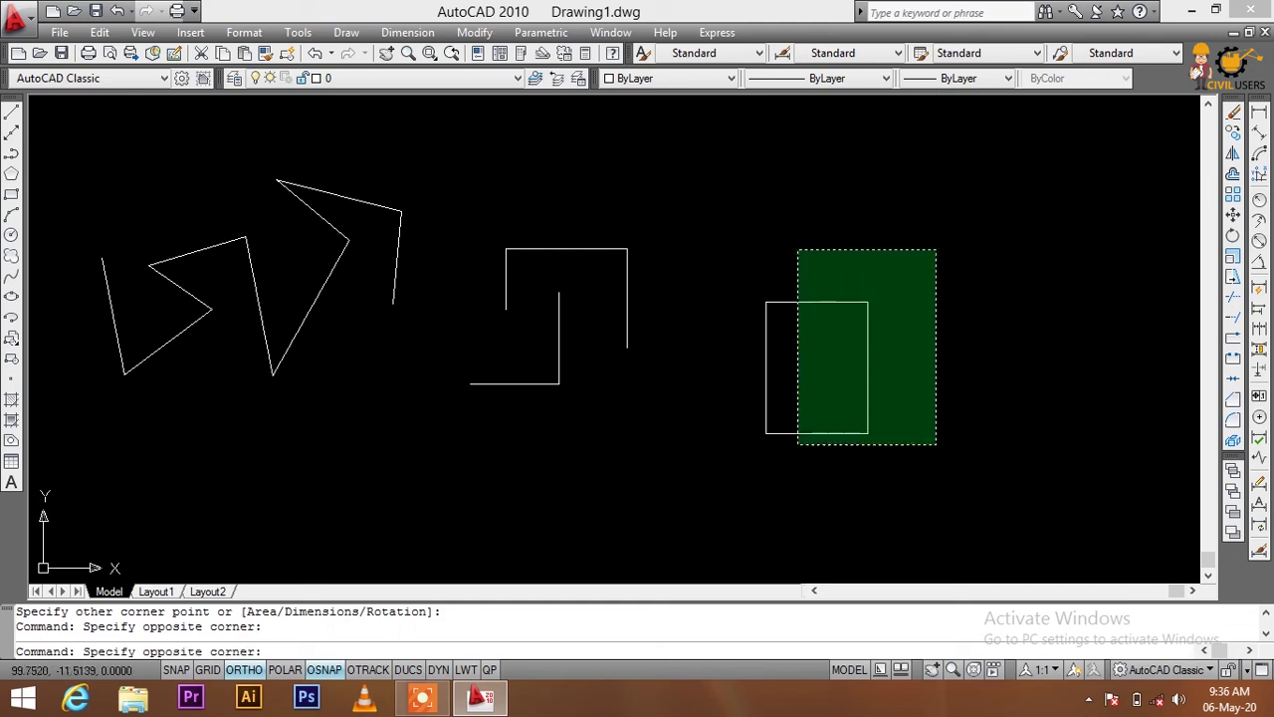
left_click(794, 513)
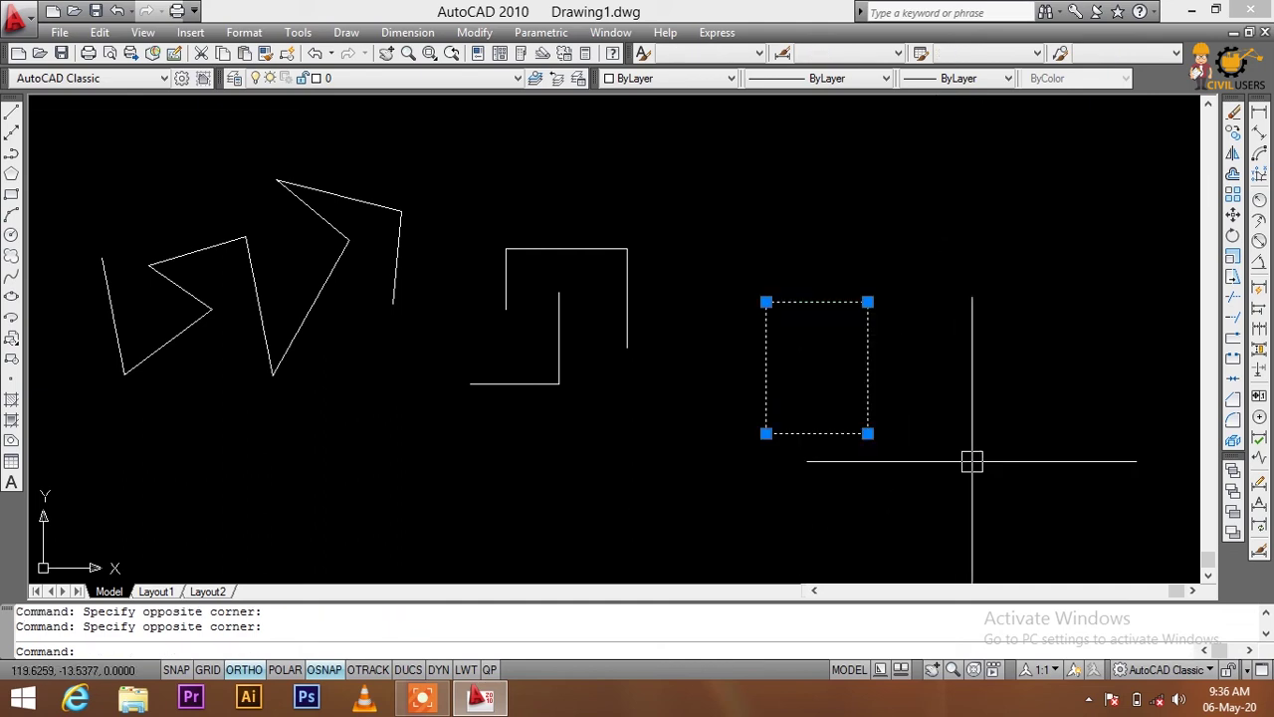
key("Escape")
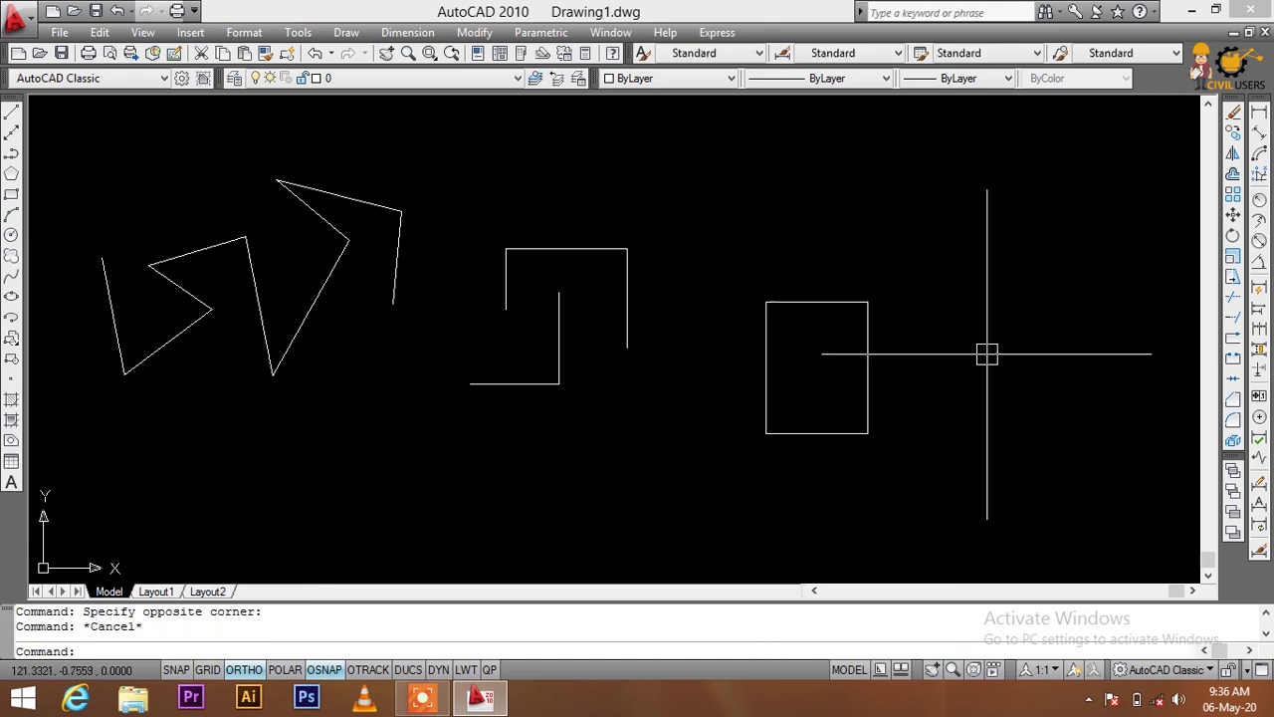
left_click(937, 287)
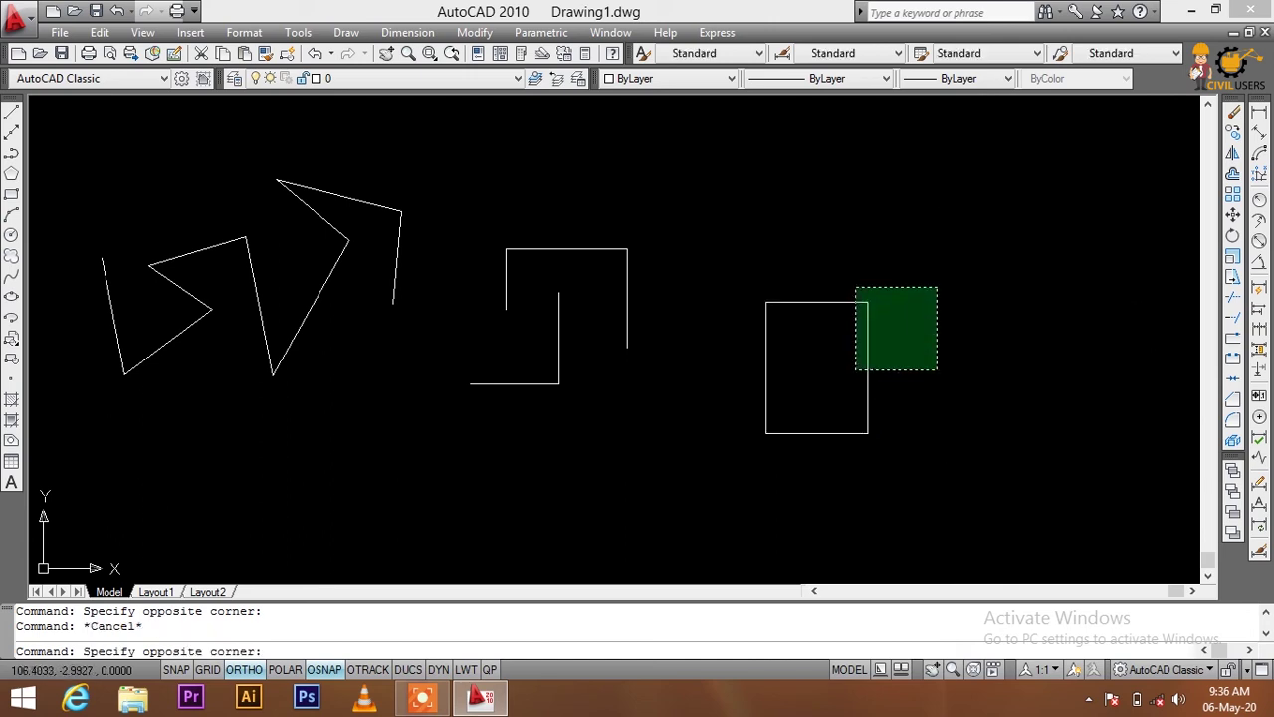
left_click(855, 369)
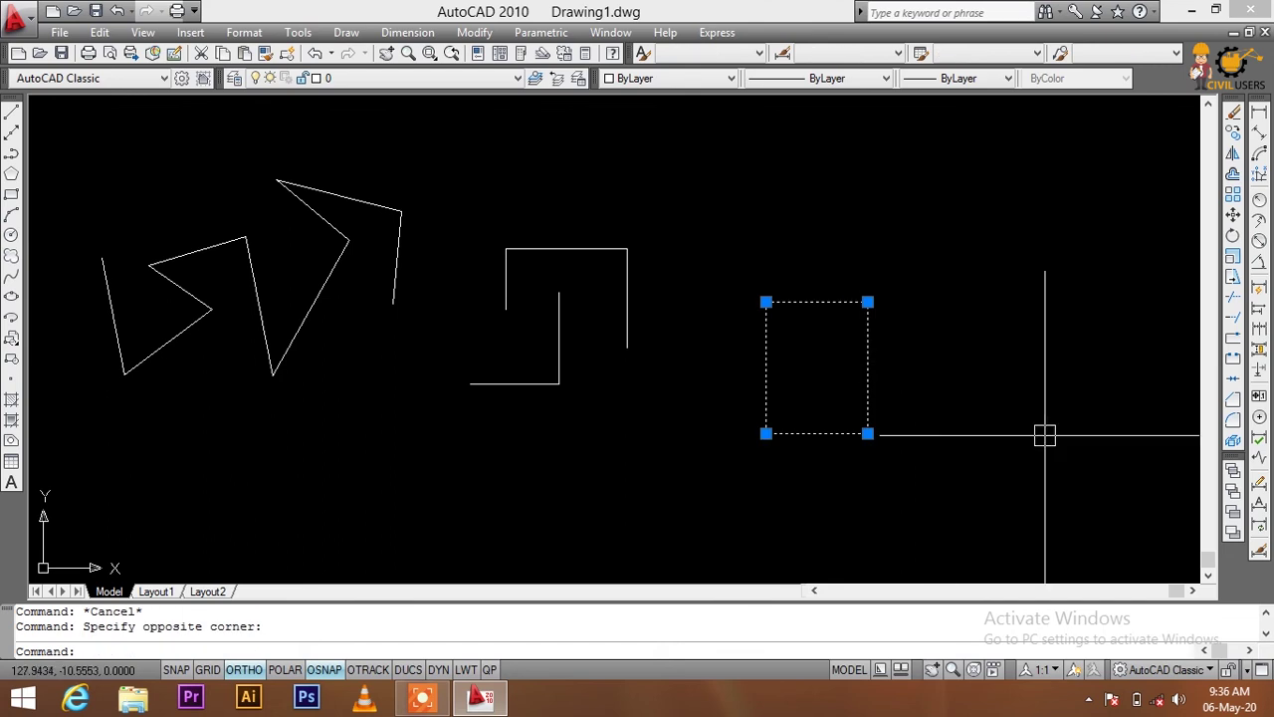
key("Escape")
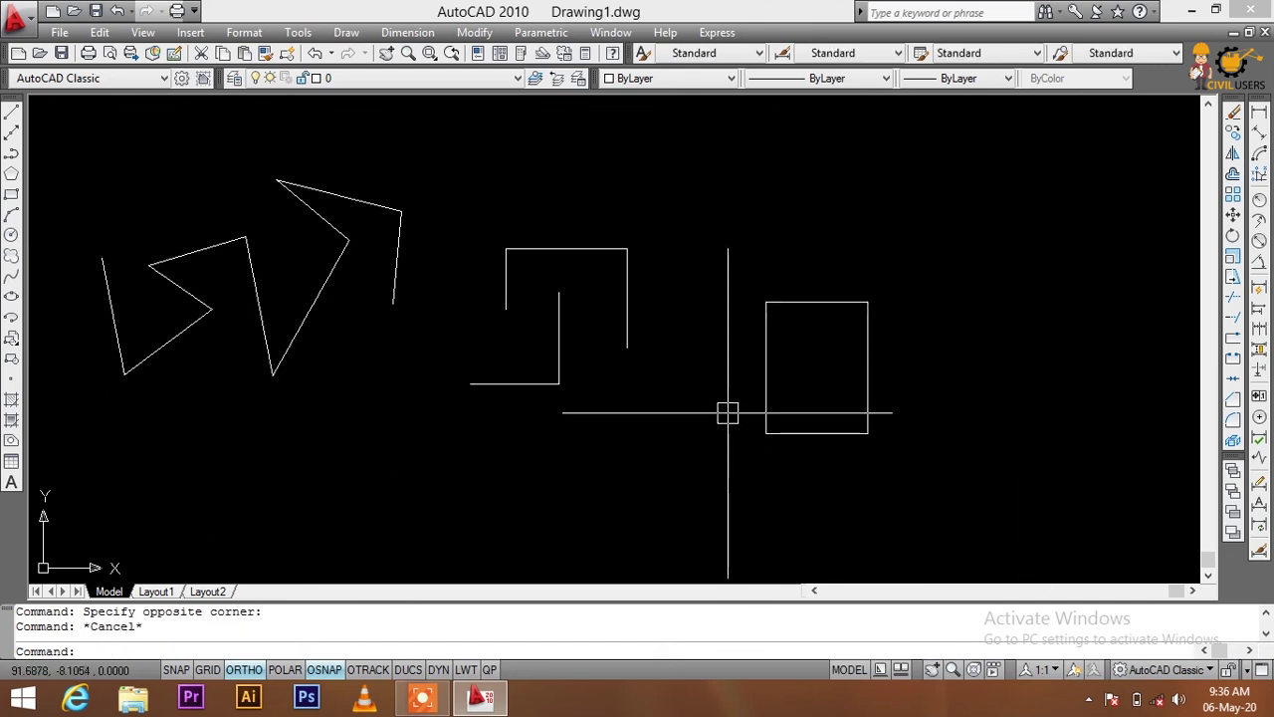
left_click(712, 413)
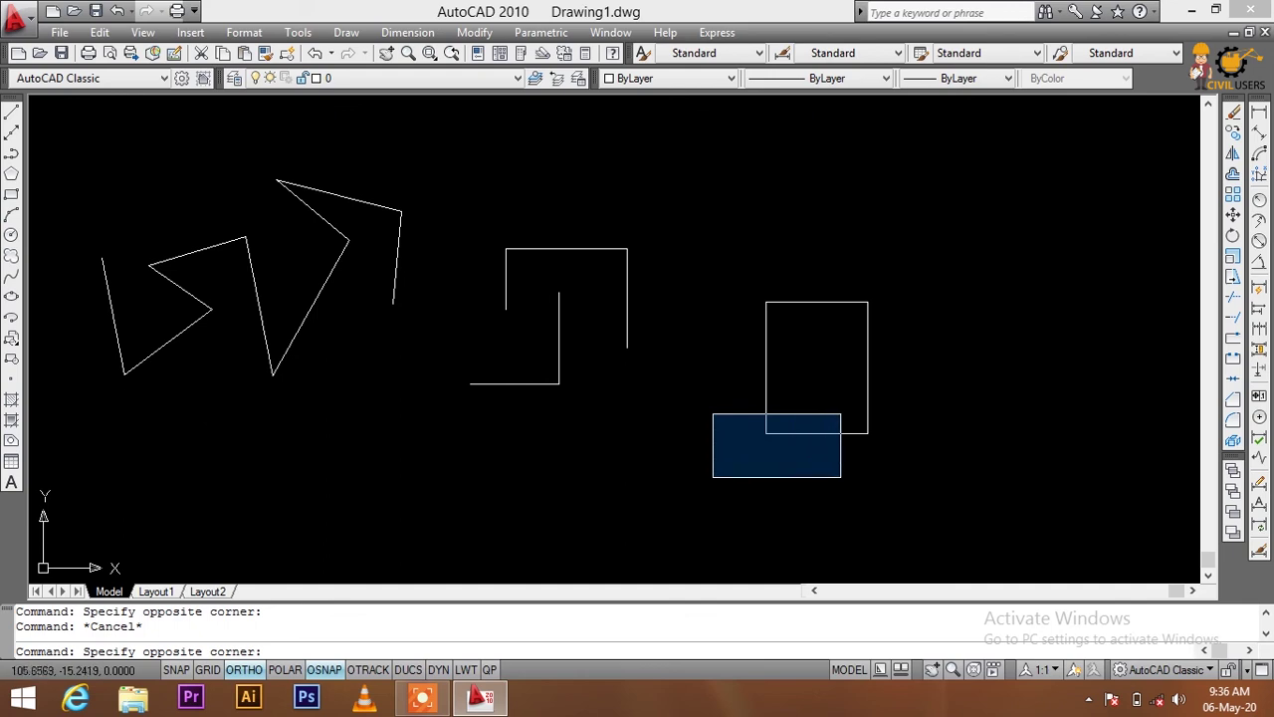
left_click(900, 478)
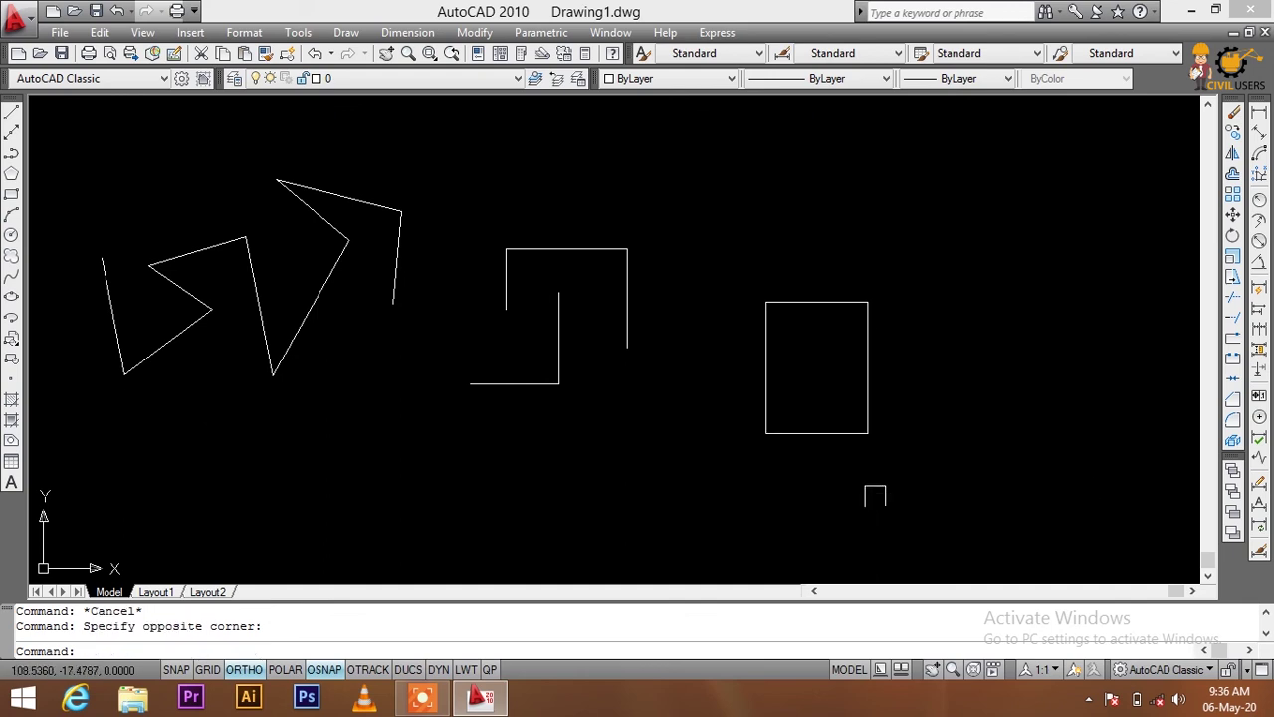
left_click(710, 262)
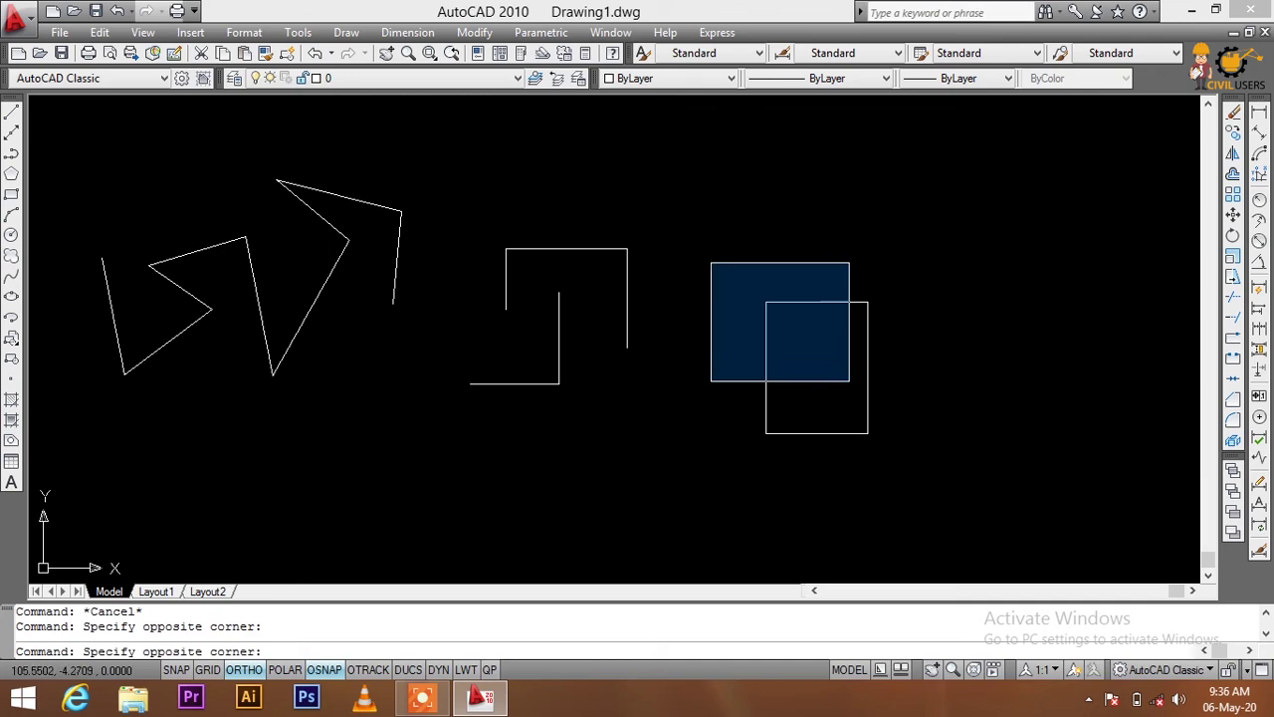
left_click(911, 490)
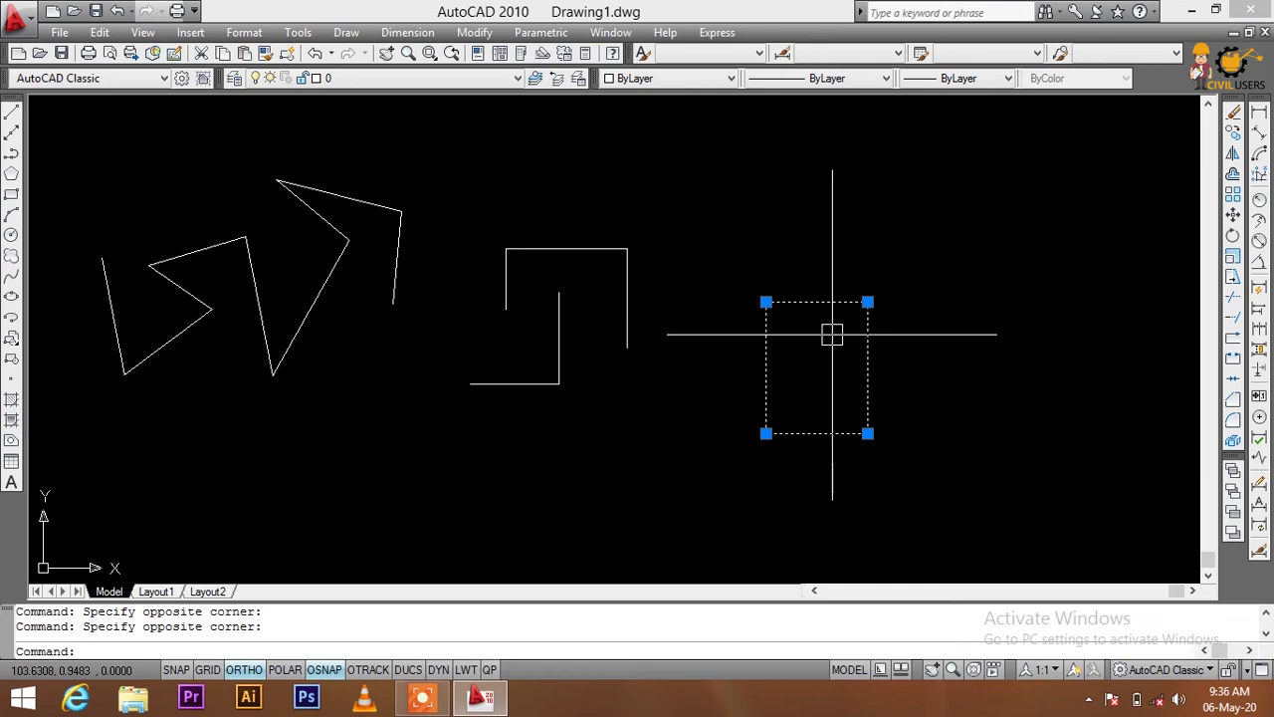
key("Escape")
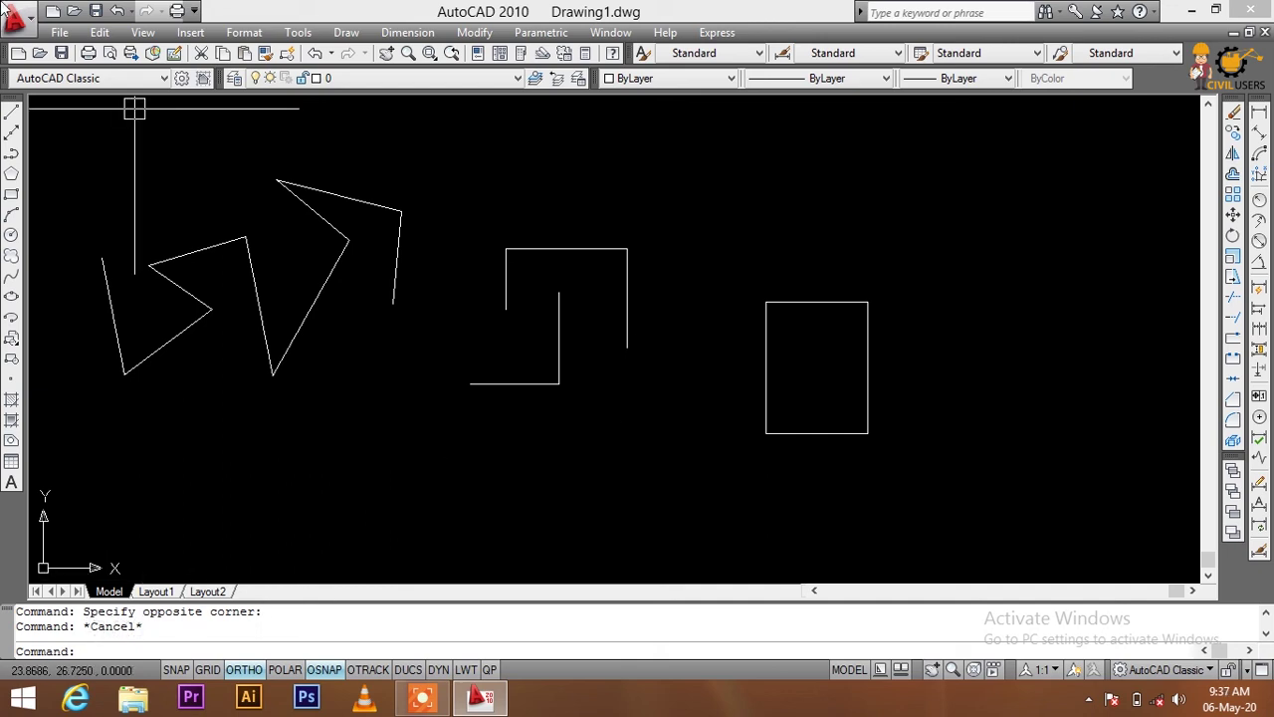
Zoom and pan so the zigzag, L-shape, bracket and rectangle appear larger.
scroll(734, 335, "down", 3)
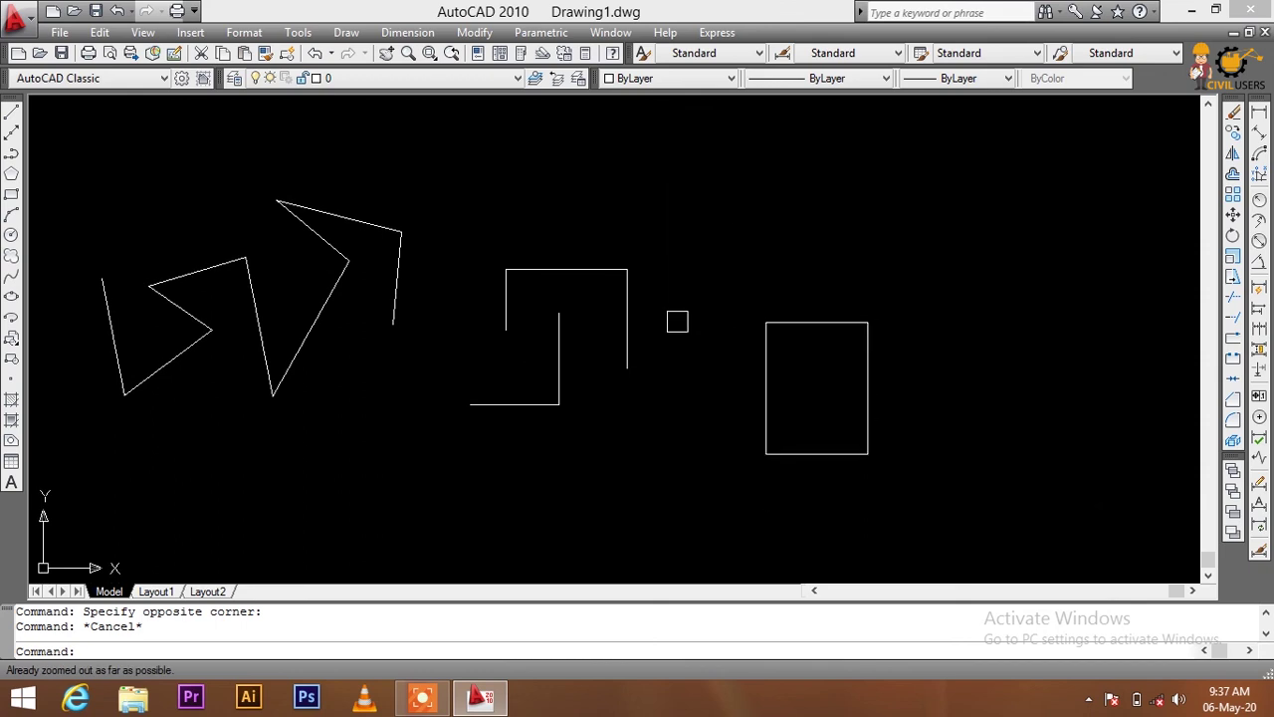
scroll(677, 320, "down", 2)
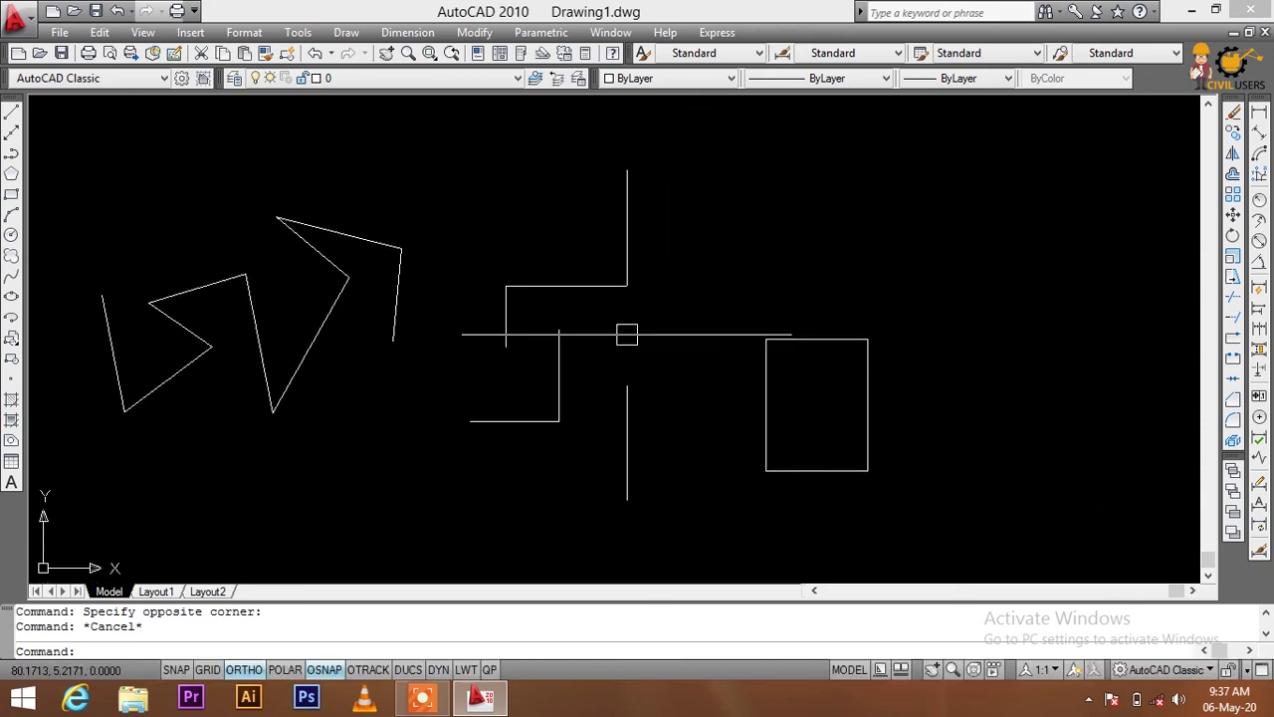
mouse_move(671, 372)
middle_mouse_down()
mouse_move(602, 328)
mouse_move(580, 427)
mouse_move(534, 401)
mouse_move(520, 361)
mouse_move(524, 384)
middle_mouse_up()
scroll(524, 384, "down", 1)
mouse_move(442, 317)
middle_mouse_down()
mouse_move(449, 364)
mouse_move(469, 349)
mouse_move(458, 362)
middle_mouse_up()
scroll(452, 367, "up", 2)
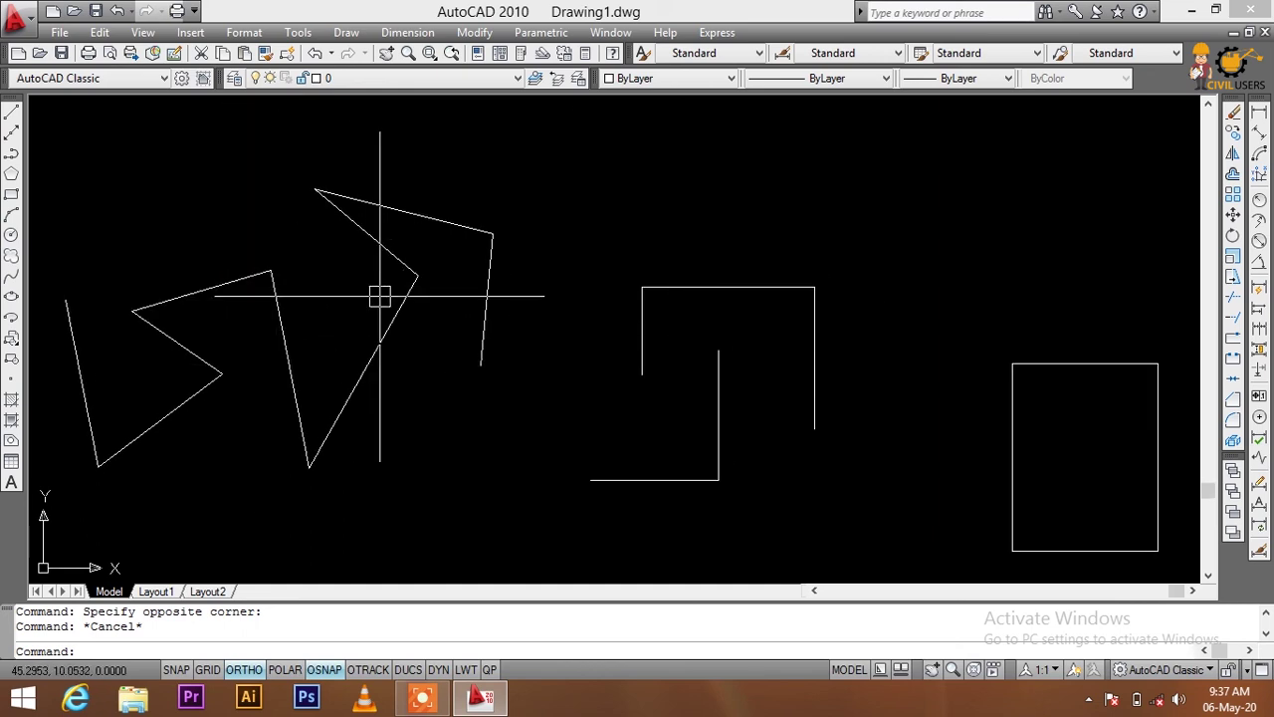
mouse_move(492, 308)
middle_mouse_down()
mouse_move(455, 276)
mouse_move(595, 348)
mouse_move(492, 350)
middle_mouse_up()
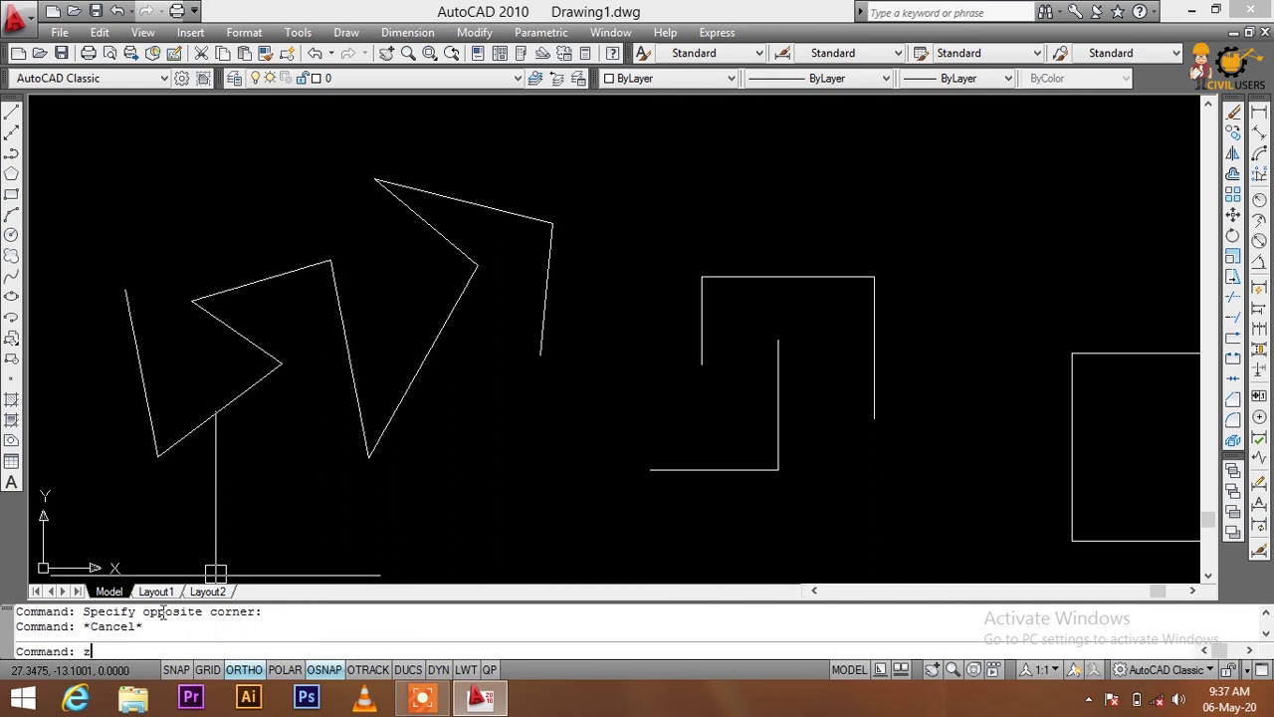
Run Zoom All to fit the whole drawing, then fine-tune the zoom.
key("Return")
type("a")
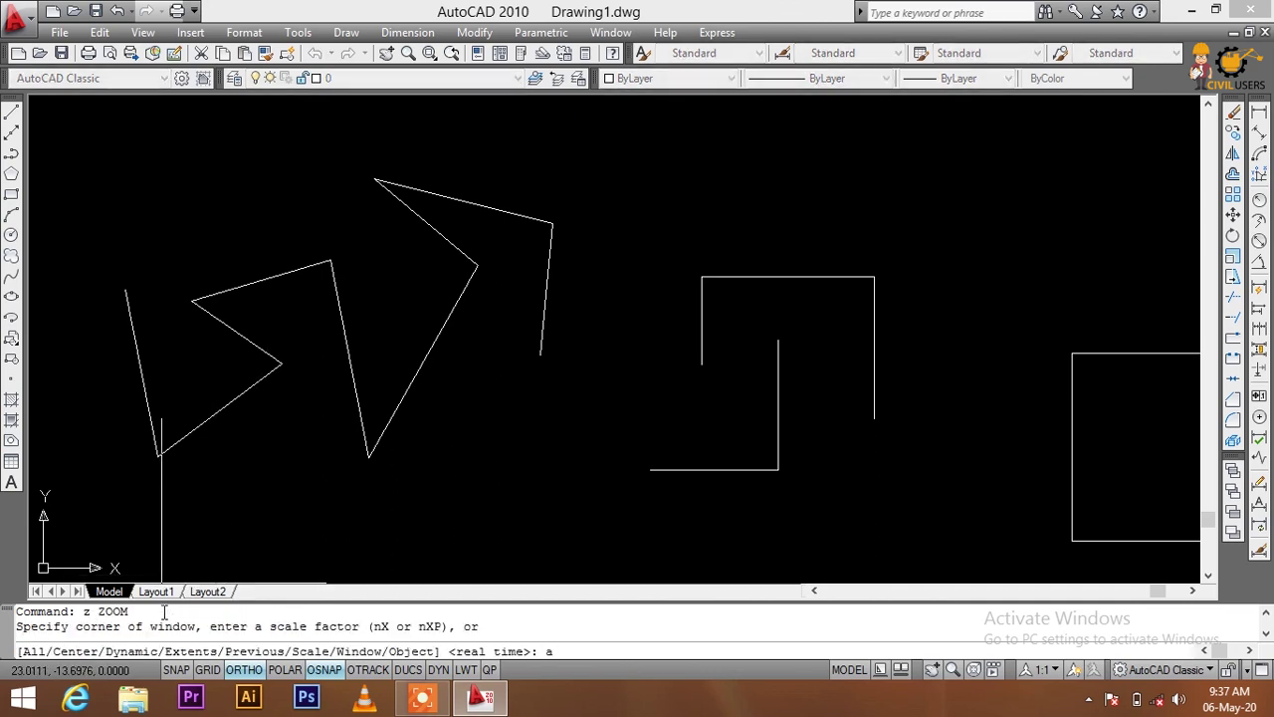
key("Return")
scroll(533, 428, "down", 5)
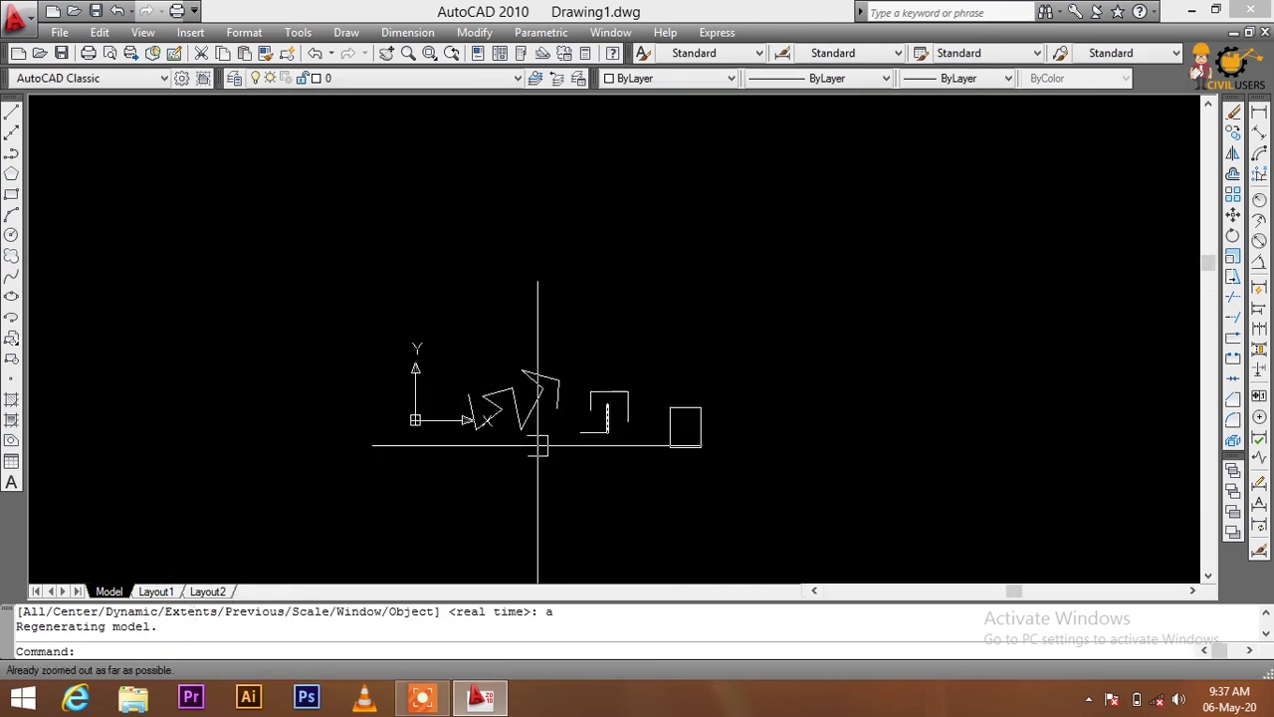
scroll(537, 445, "up", 3)
scroll(533, 447, "up", 2)
scroll(533, 447, "down", 2)
scroll(547, 458, "down", 4)
scroll(554, 464, "up", 3)
scroll(498, 381, "down", 3)
scroll(455, 399, "up", 5)
Pan and zoom to frame all four shapes with the origin UCS icon visible.
mouse_move(455, 400)
middle_mouse_down()
mouse_move(270, 409)
mouse_move(272, 432)
middle_mouse_up()
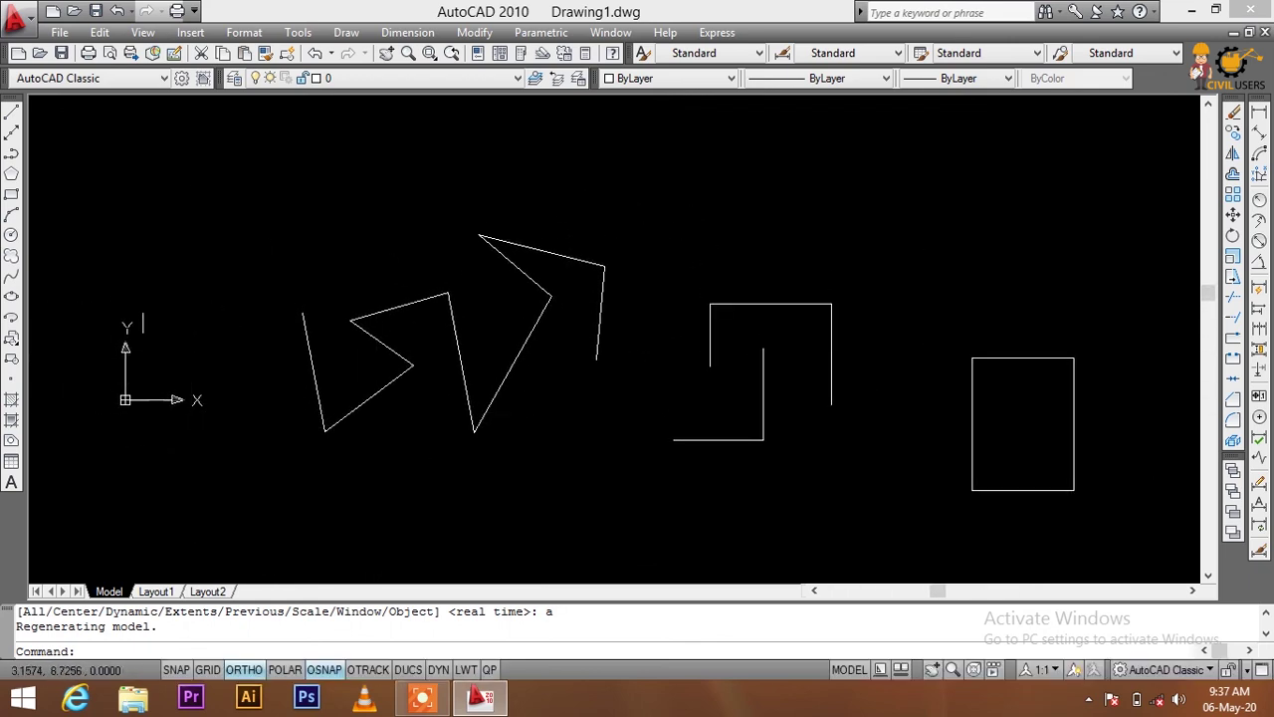
scroll(130, 345, "up", 3)
scroll(131, 357, "down", 4)
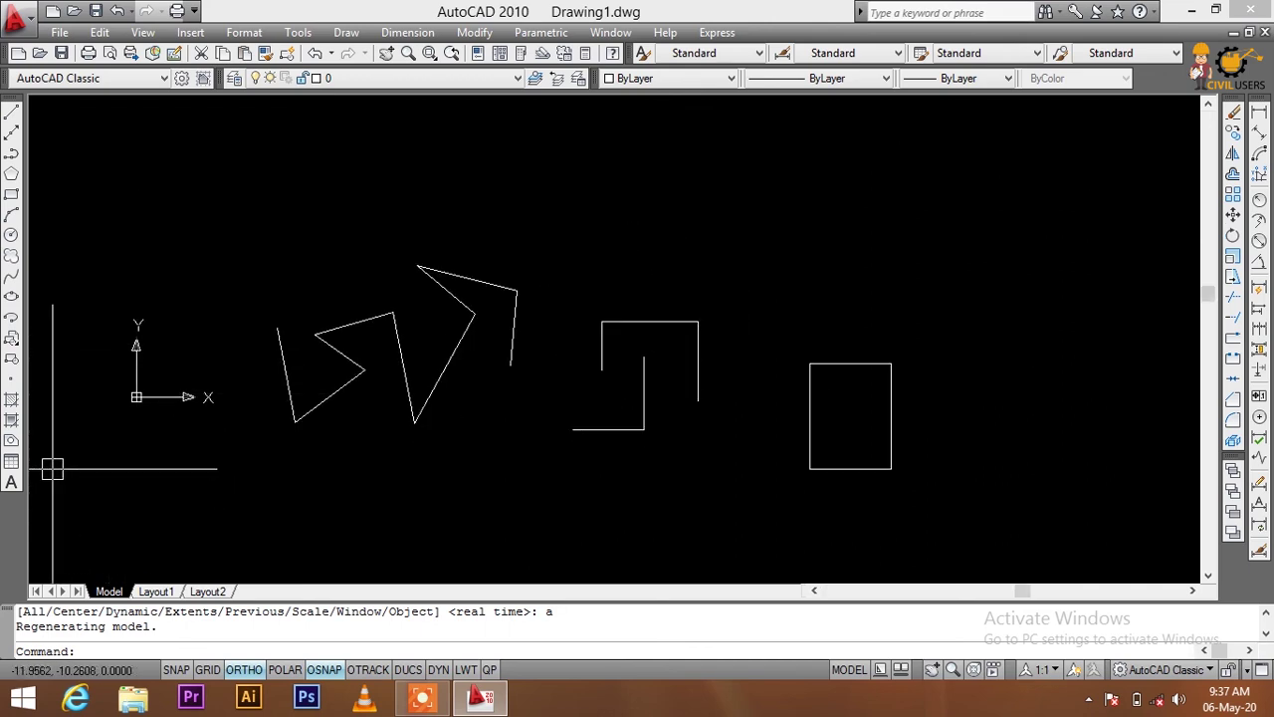
scroll(171, 398, "down", 2)
middle_click_drag(170, 398, 271, 412)
scroll(257, 406, "up", 2)
scroll(239, 400, "up", 1)
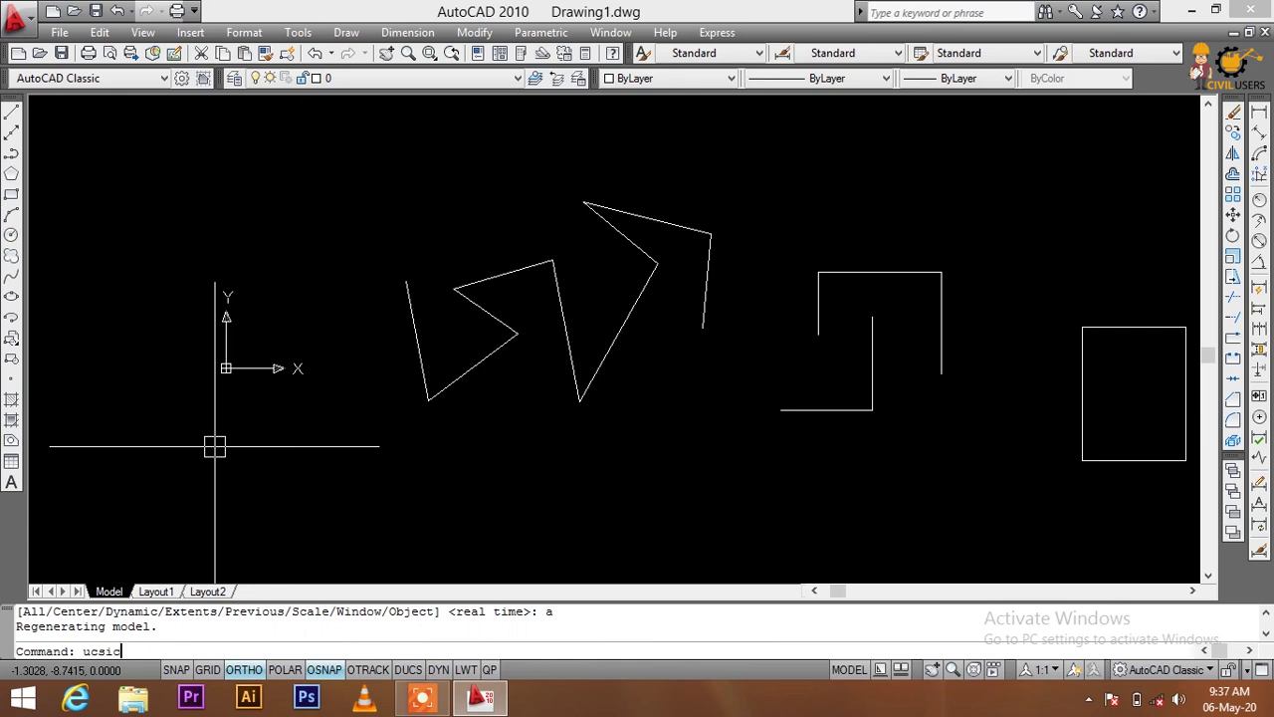
Set UCSICON to Noorigin, then zoom out and pan the drawing.
key("Return")
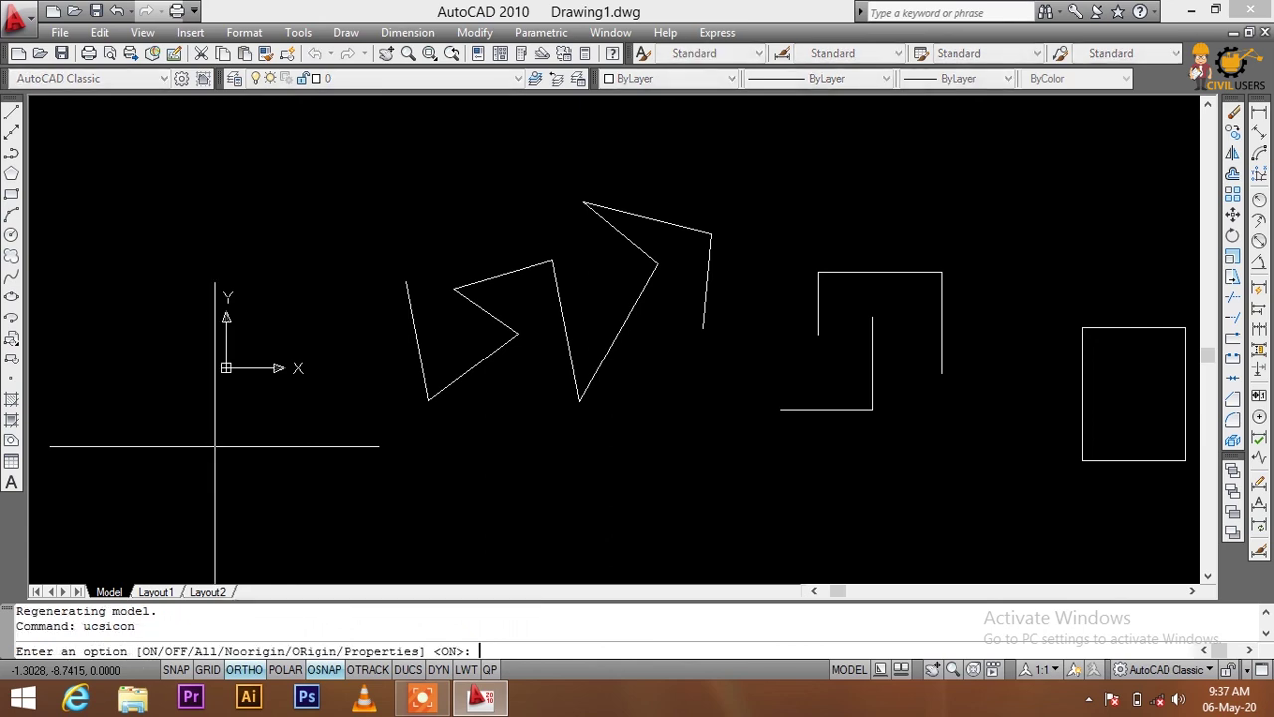
type("n")
key("Return")
scroll(239, 441, "down", 2)
mouse_move(270, 441)
middle_mouse_down()
mouse_move(354, 413)
mouse_move(429, 332)
middle_mouse_up()
scroll(467, 378, "up", 2)
scroll(475, 378, "up", 1)
scroll(349, 389, "down", 4)
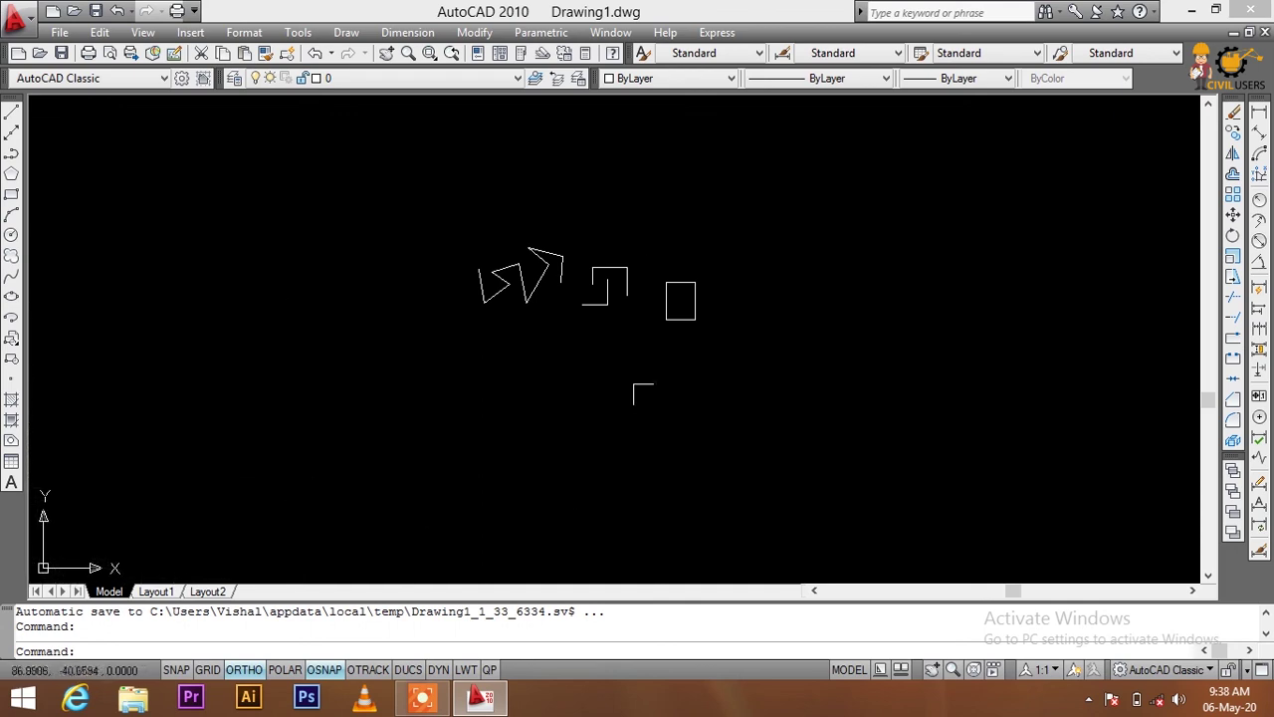
scroll(625, 358, "up", 3)
Select all 15 lines and the rectangle with a crossing window and erase them with E.
middle_click_drag(620, 342, 622, 366)
scroll(621, 398, "down", 2)
left_click(816, 272)
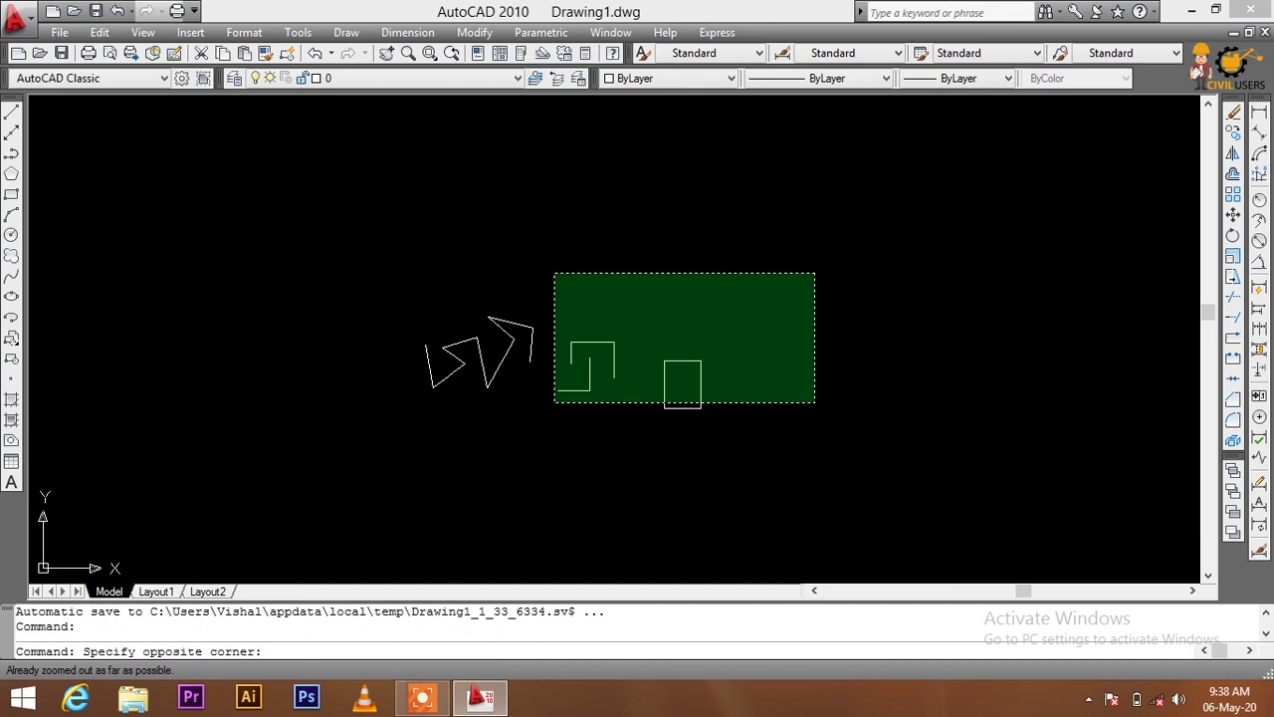
left_click(295, 485)
type("e")
key("Return")
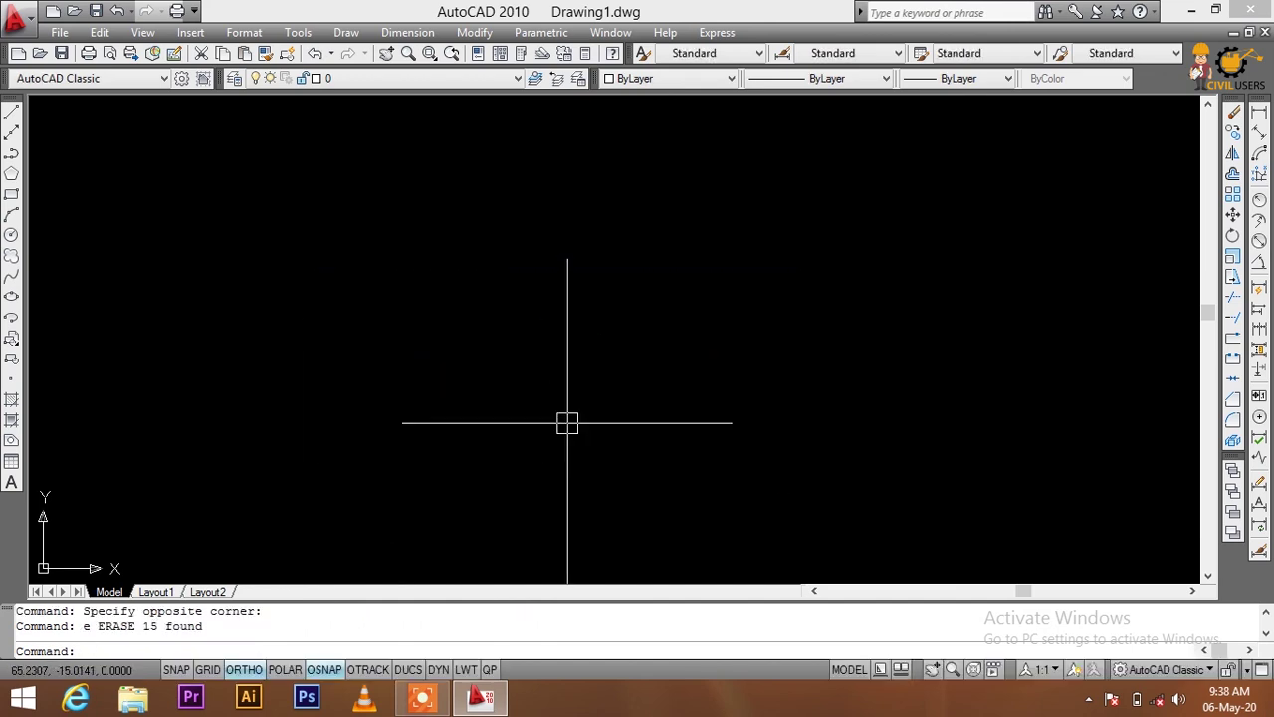